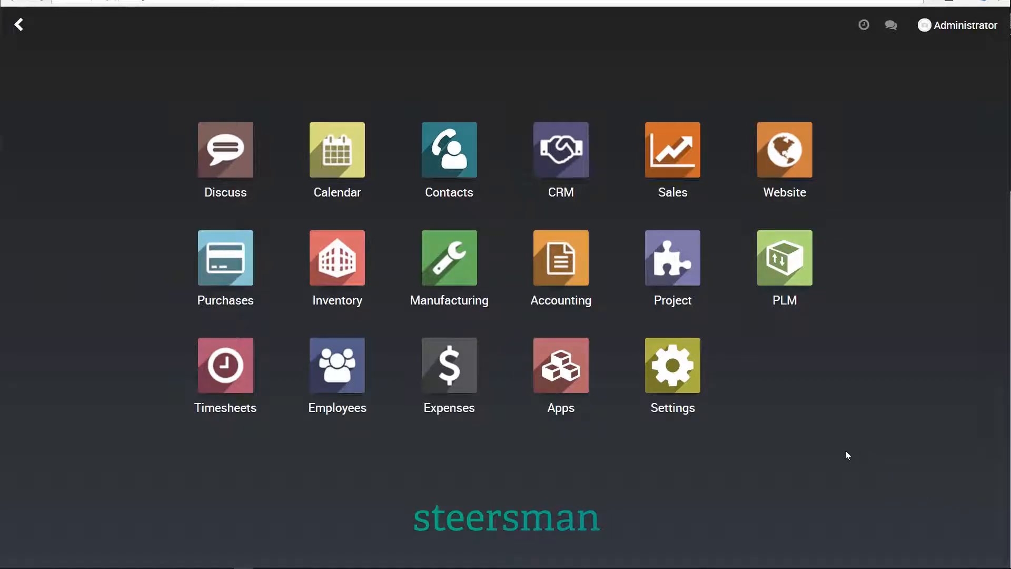
Switch to the web shop window and add three of the Cart Wheel, Pivoting to the shopping cart.
{"action": "mouse_move", "coordinate": [179, 565]}
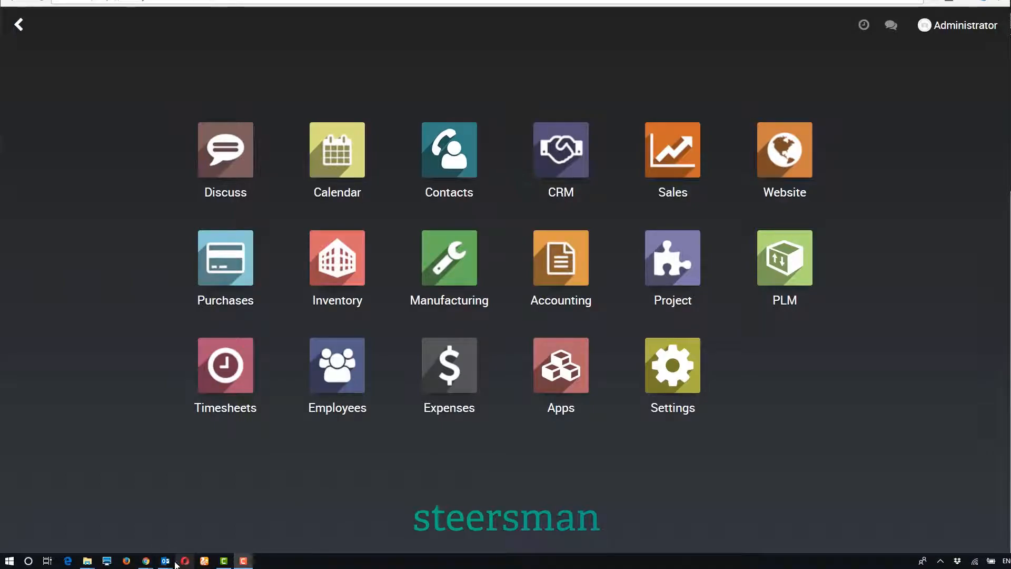
{"action": "mouse_move", "coordinate": [146, 561]}
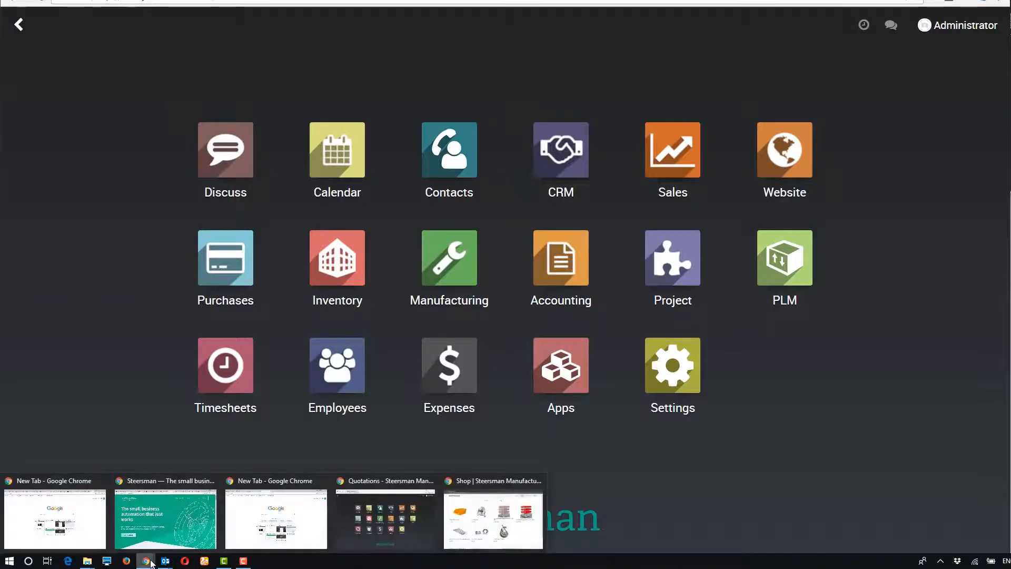
{"action": "left_click", "coordinate": [486, 520]}
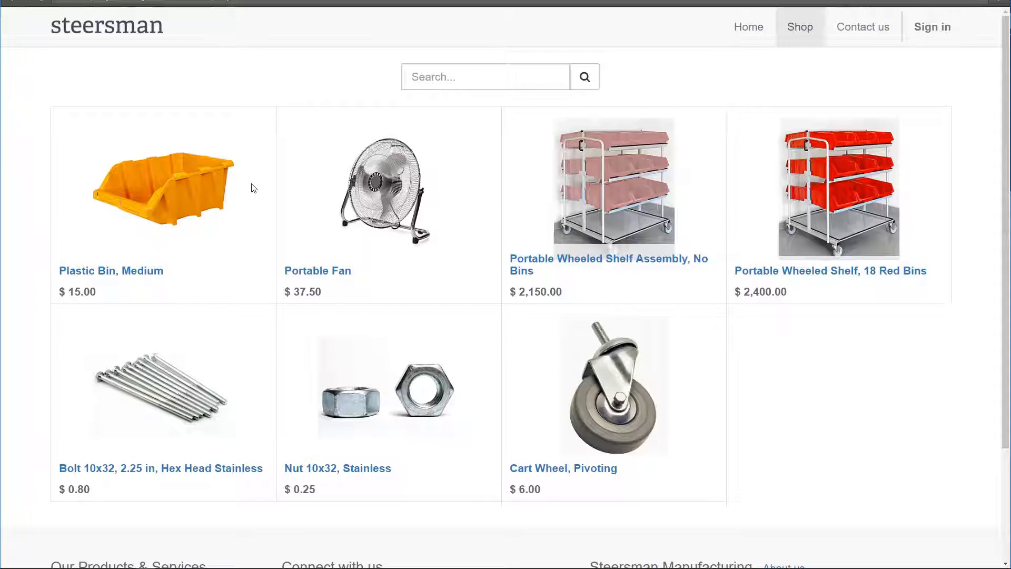
{"action": "left_click", "coordinate": [611, 415]}
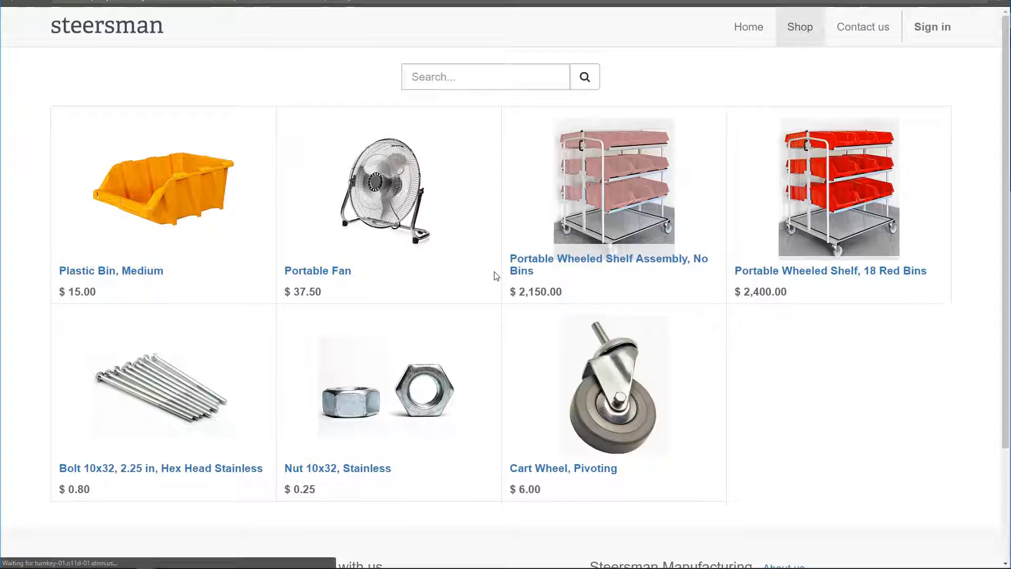
{"action": "left_click", "coordinate": [750, 195]}
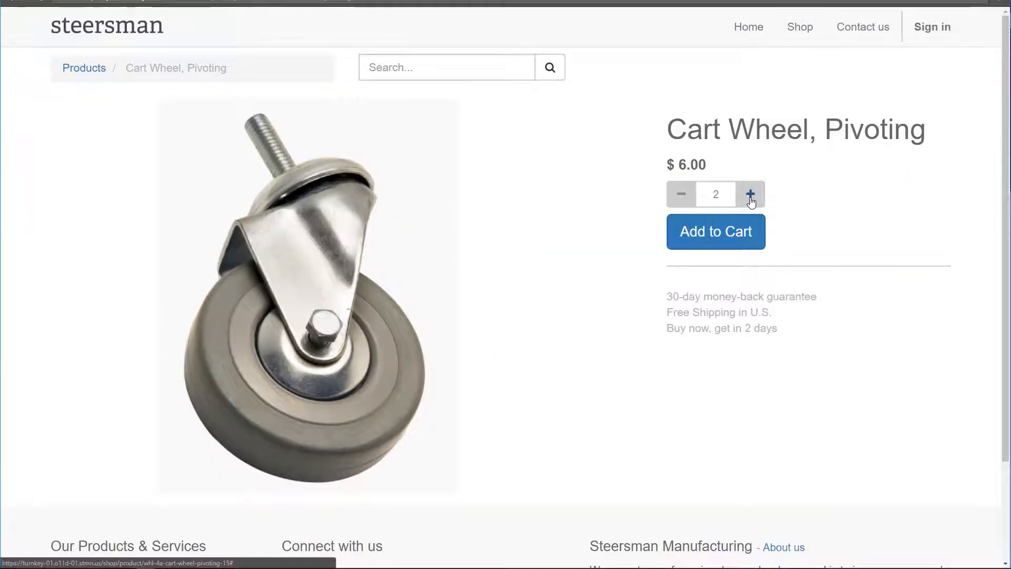
{"action": "left_click", "coordinate": [750, 194]}
{"action": "left_click", "coordinate": [730, 237]}
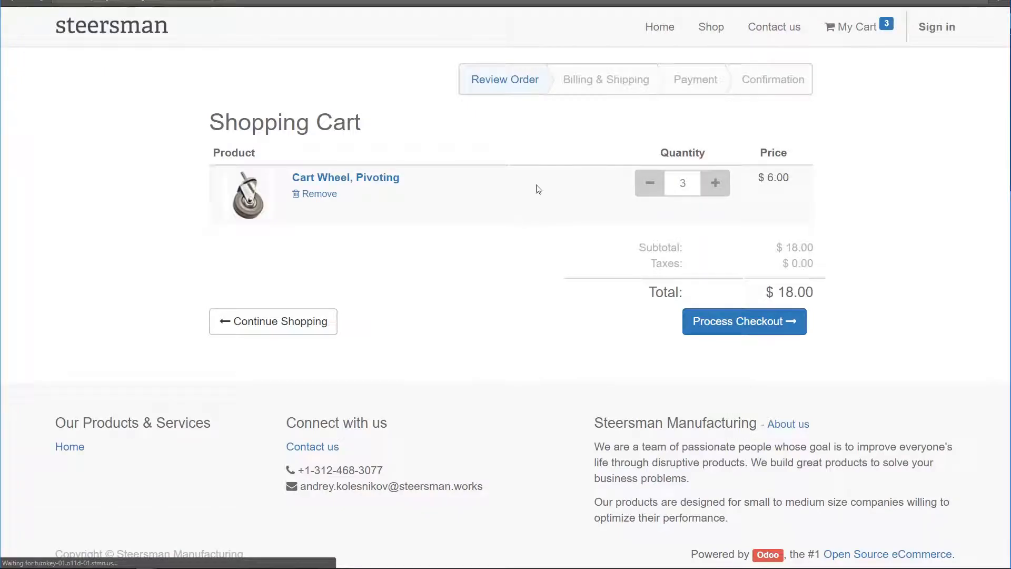
Return to the shop's product list and add two Portable Fans to the shopping cart.
{"action": "left_click", "coordinate": [712, 27]}
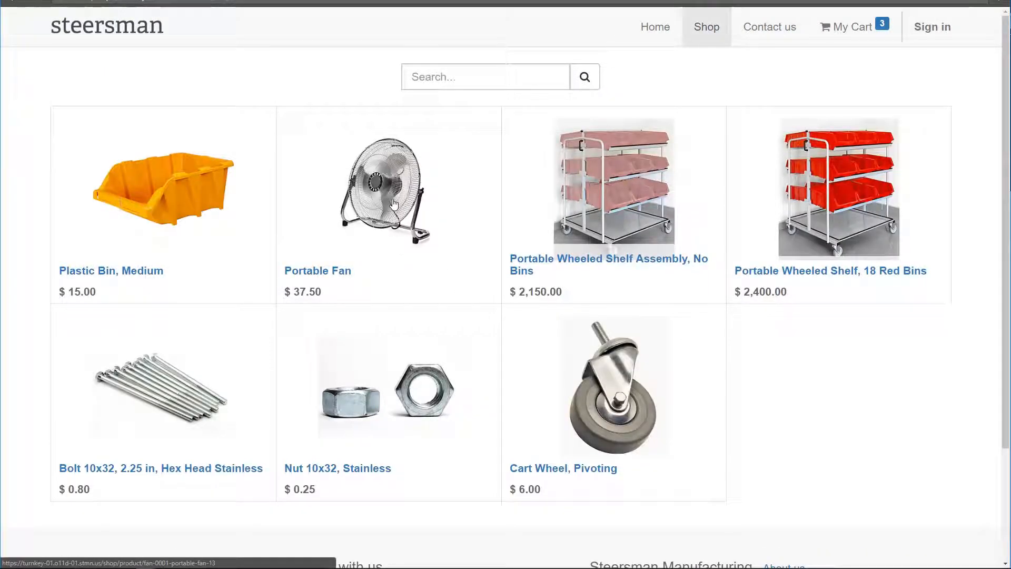
{"action": "left_click", "coordinate": [421, 244]}
{"action": "left_click", "coordinate": [750, 195]}
{"action": "left_click", "coordinate": [736, 237]}
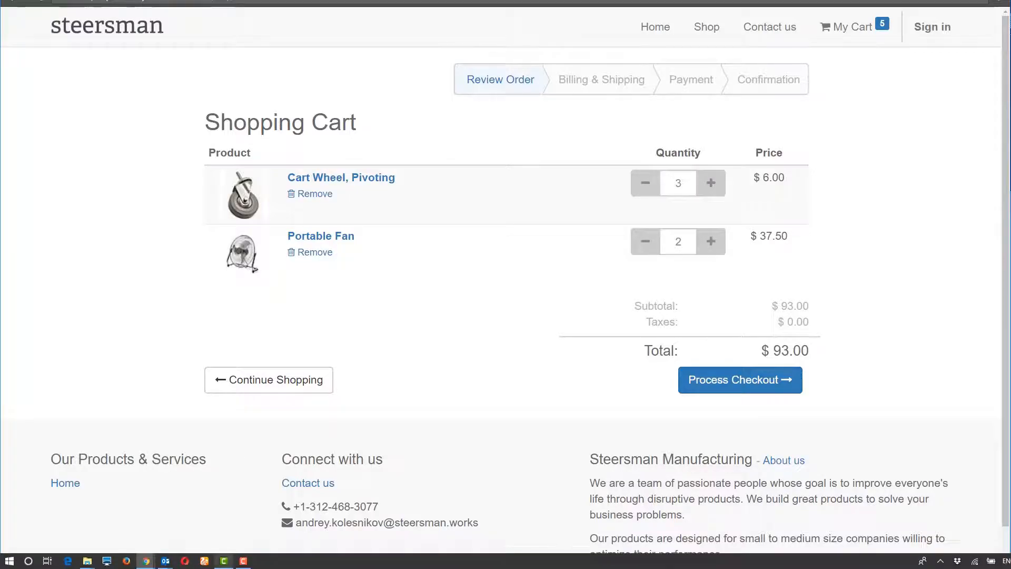
Switch to the back-office window and open the quotation generated from the shopping cart in the Sales app.
{"action": "mouse_move", "coordinate": [146, 561]}
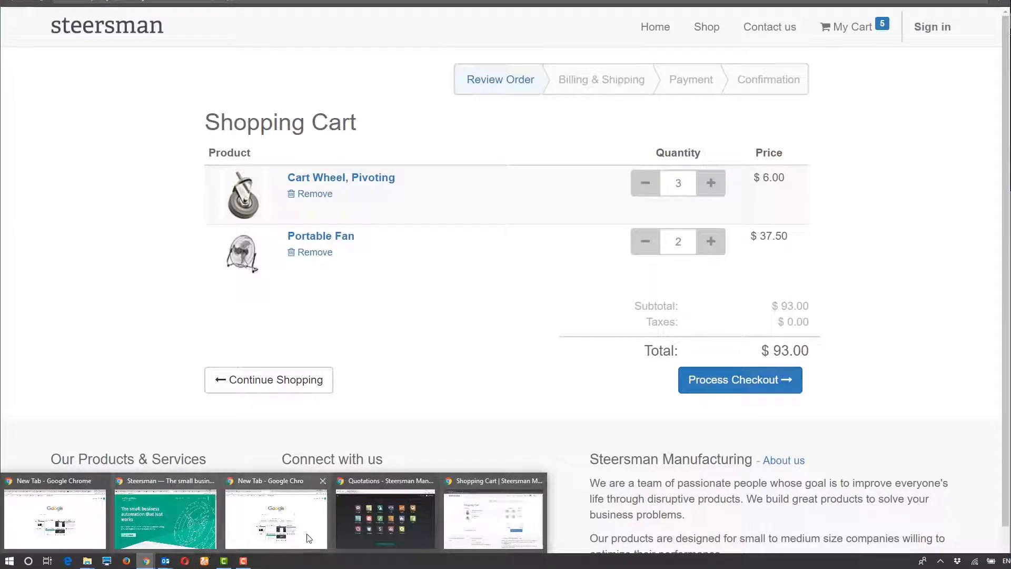
{"action": "left_click", "coordinate": [377, 522]}
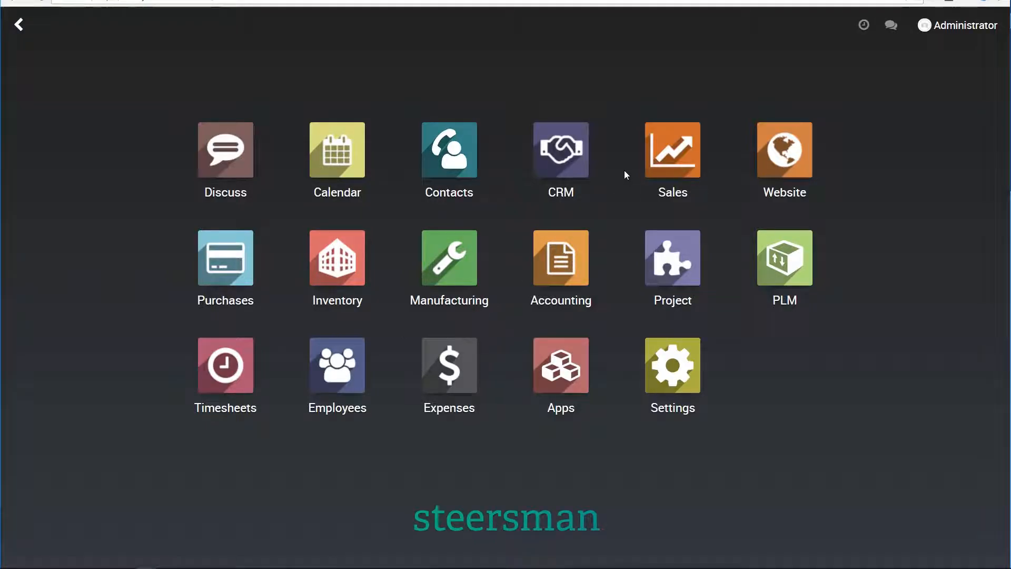
{"action": "left_click", "coordinate": [675, 157]}
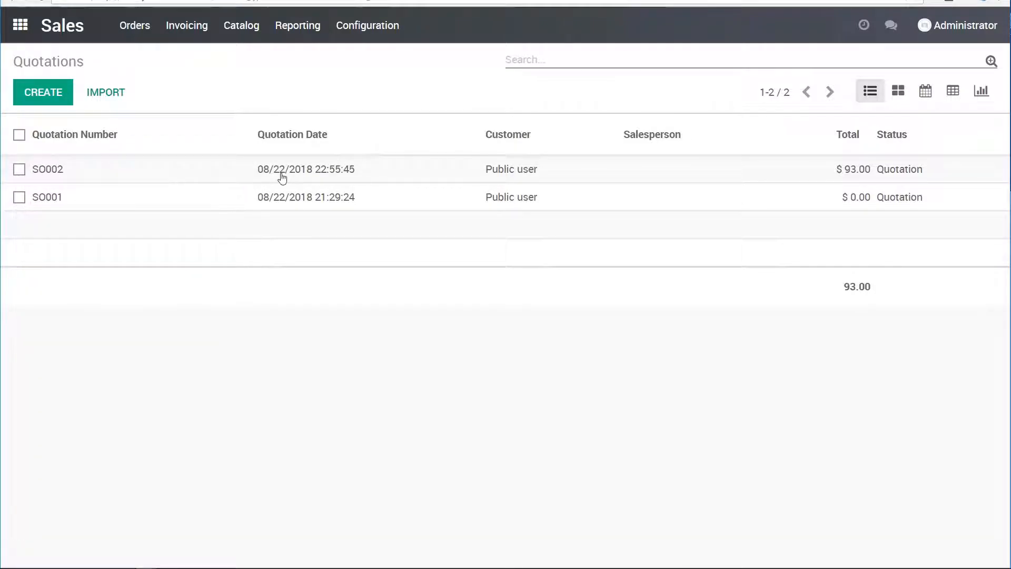
{"action": "left_click", "coordinate": [324, 172]}
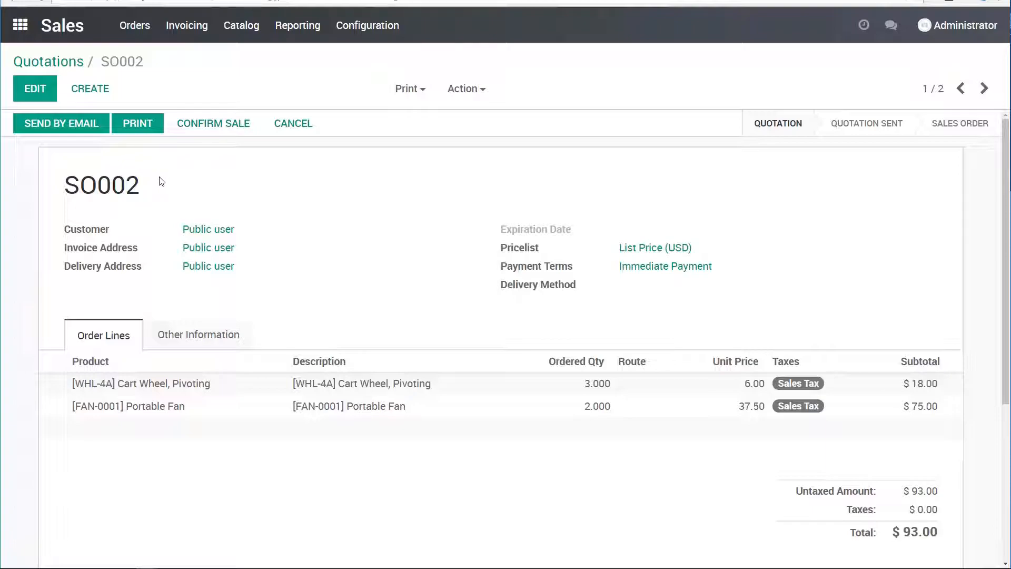
Set the ordered quantity of the Cart Wheel, Pivoting line to 4, acknowledge the inventory notice and save the quotation.
{"action": "left_click", "coordinate": [35, 89]}
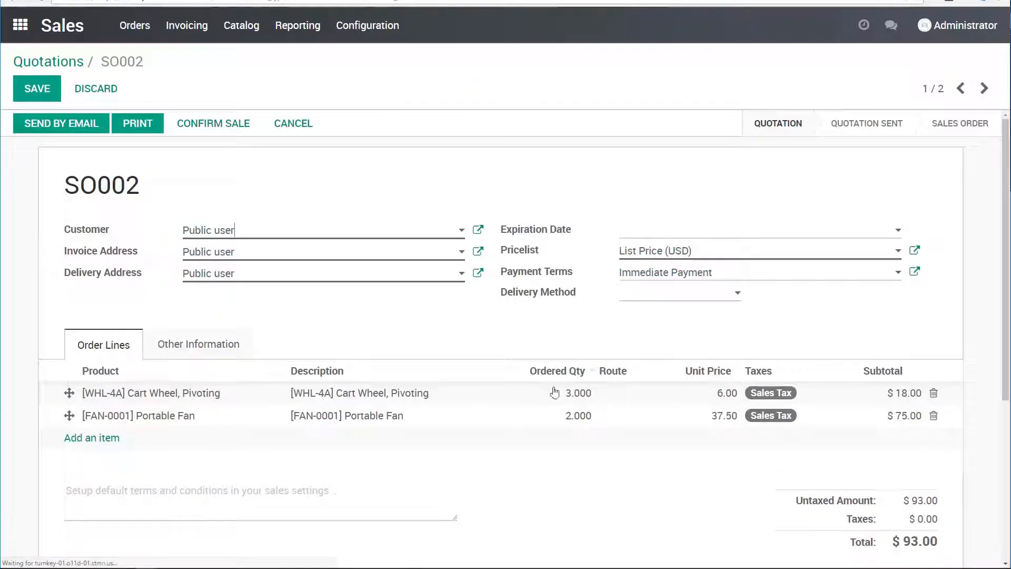
{"action": "left_click", "coordinate": [568, 400]}
{"action": "type", "text": "4"}
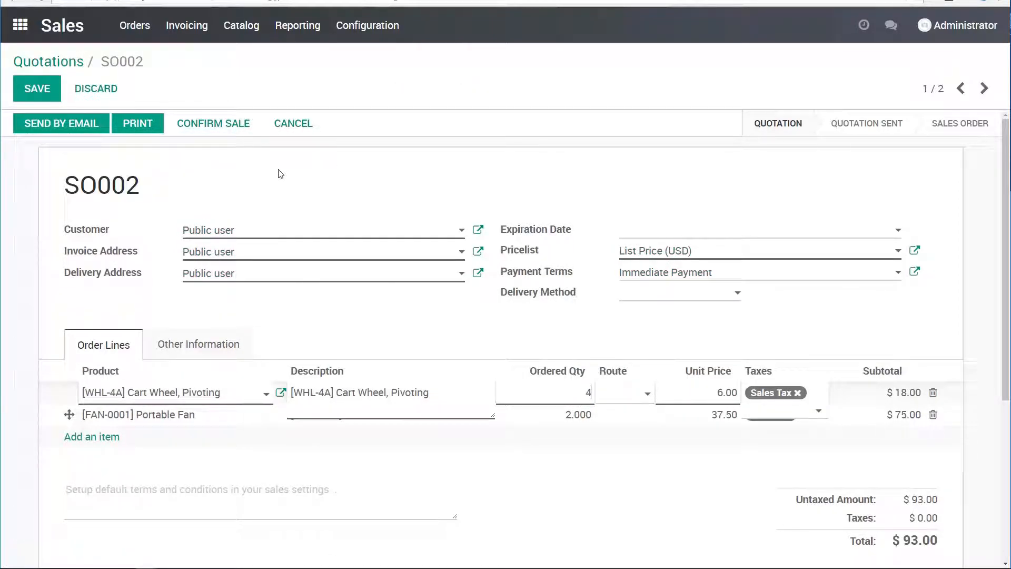
{"action": "left_click", "coordinate": [280, 173]}
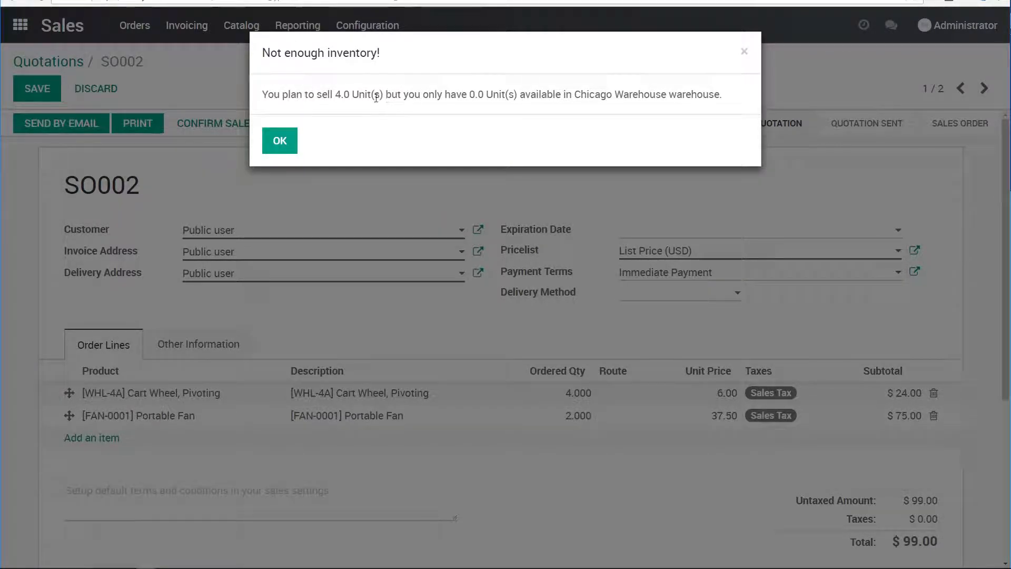
{"action": "left_click_drag", "start_coordinate": [337, 94], "coordinate": [629, 96]}
{"action": "left_click", "coordinate": [622, 104]}
{"action": "left_click", "coordinate": [269, 145]}
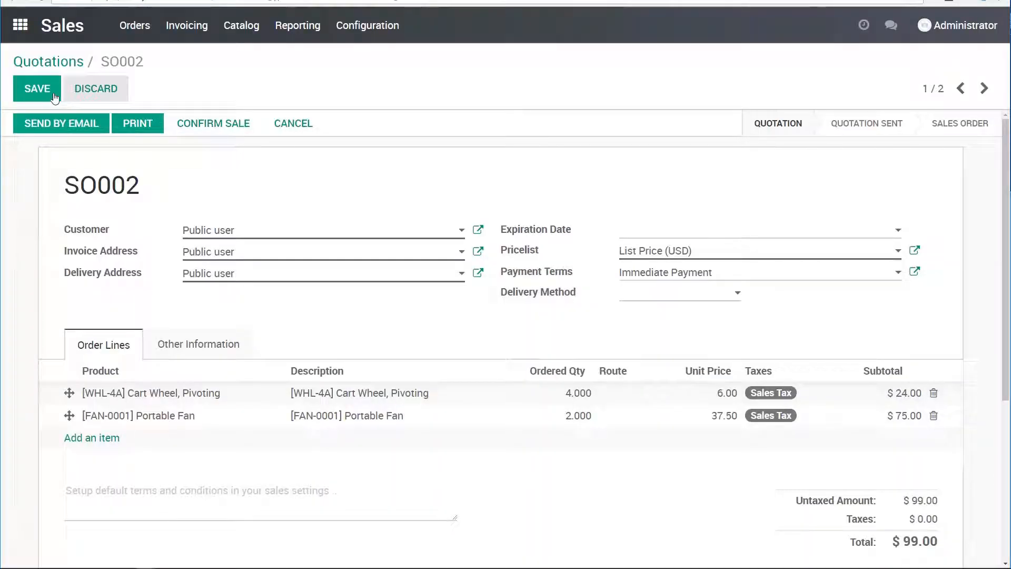
{"action": "left_click", "coordinate": [36, 90]}
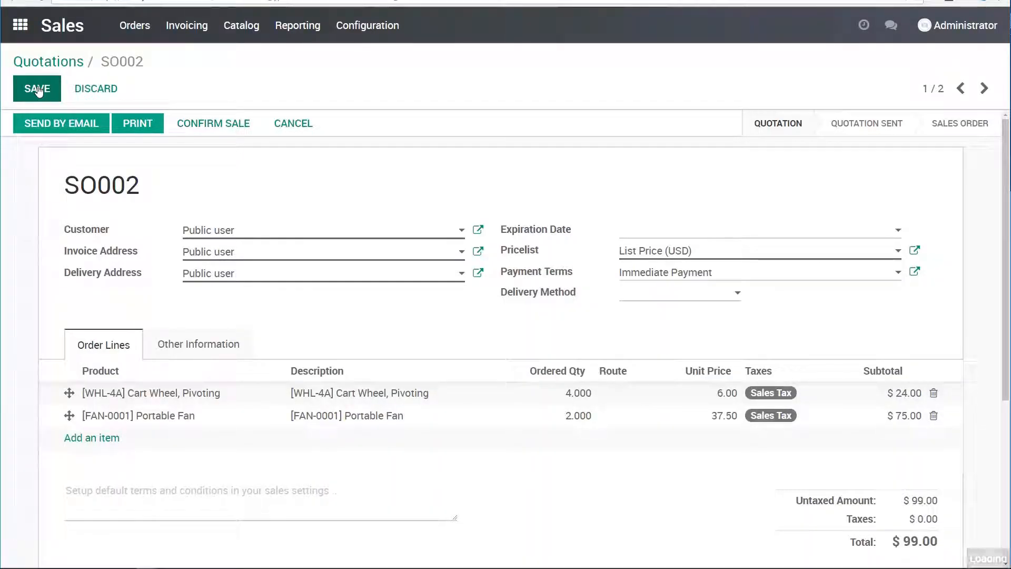
Switch to the web shop's cart window and check the Cart Wheel quantity against the edited quotation.
{"action": "mouse_move", "coordinate": [198, 566]}
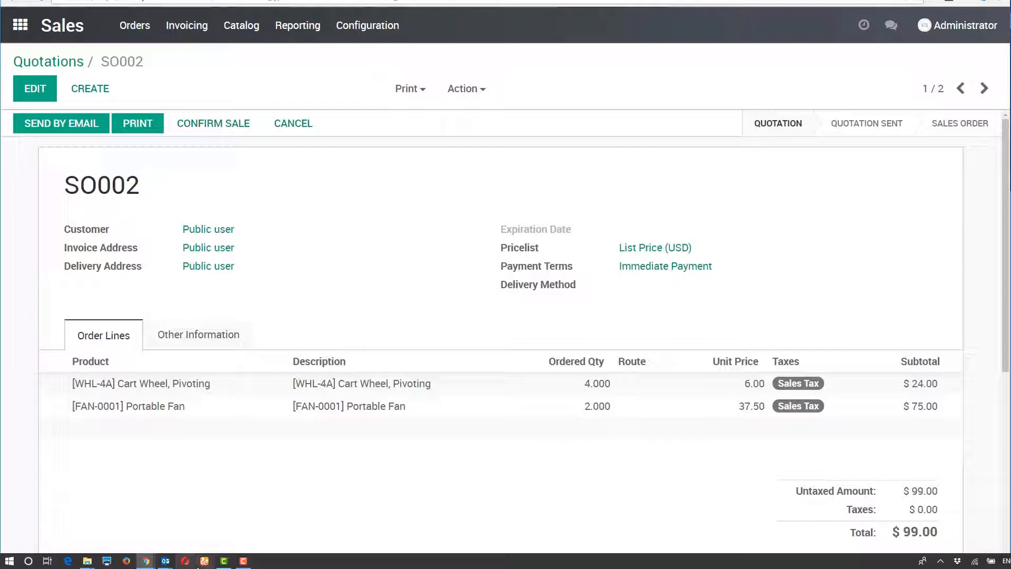
{"action": "mouse_move", "coordinate": [146, 560]}
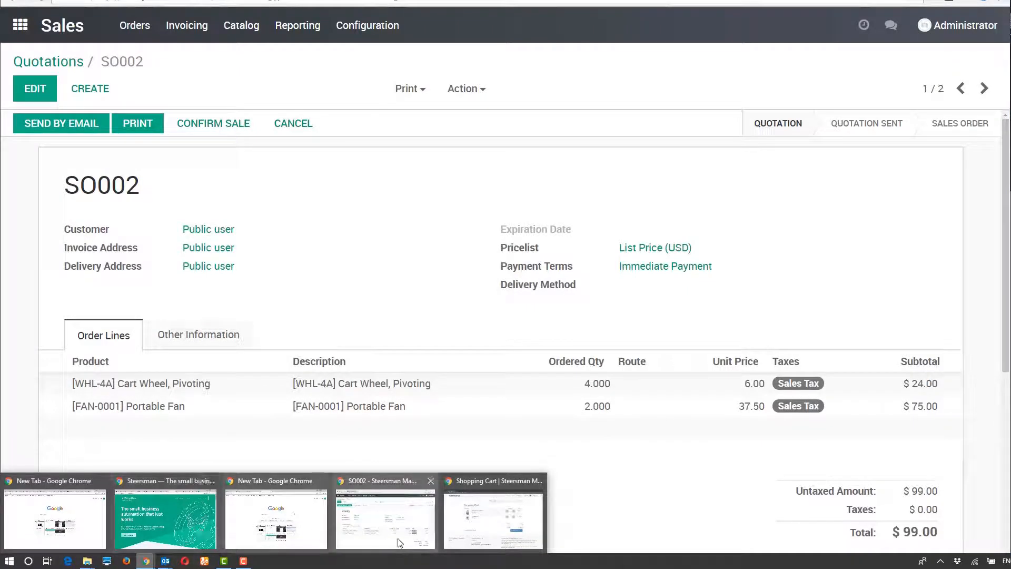
{"action": "left_click", "coordinate": [492, 529]}
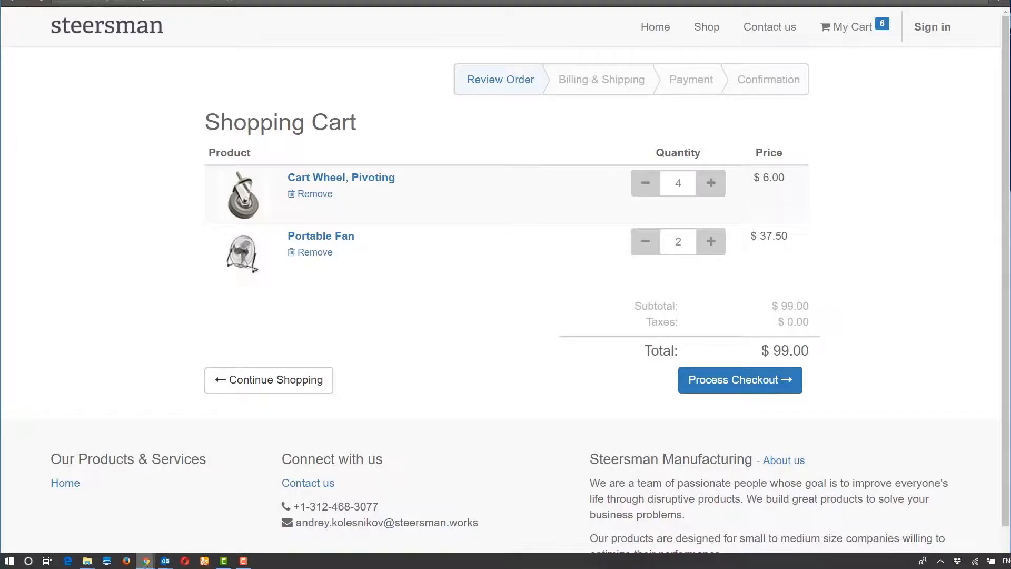
Return to the quotation in the back office and assign Webb Grains Inc as customer, with the List Price (USD) pricelist.
{"action": "mouse_move", "coordinate": [146, 561]}
{"action": "left_click", "coordinate": [429, 527]}
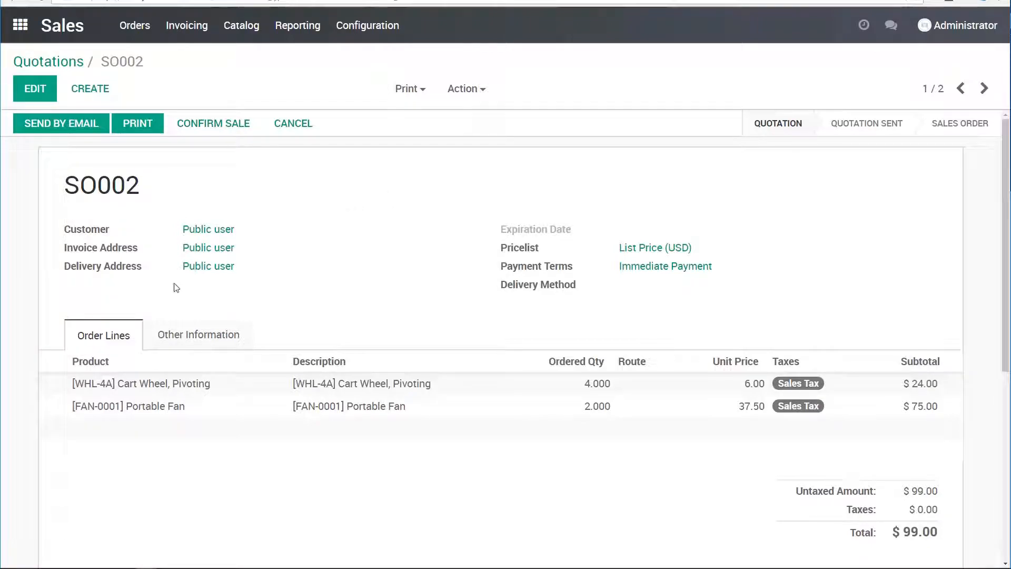
{"action": "left_click", "coordinate": [32, 90]}
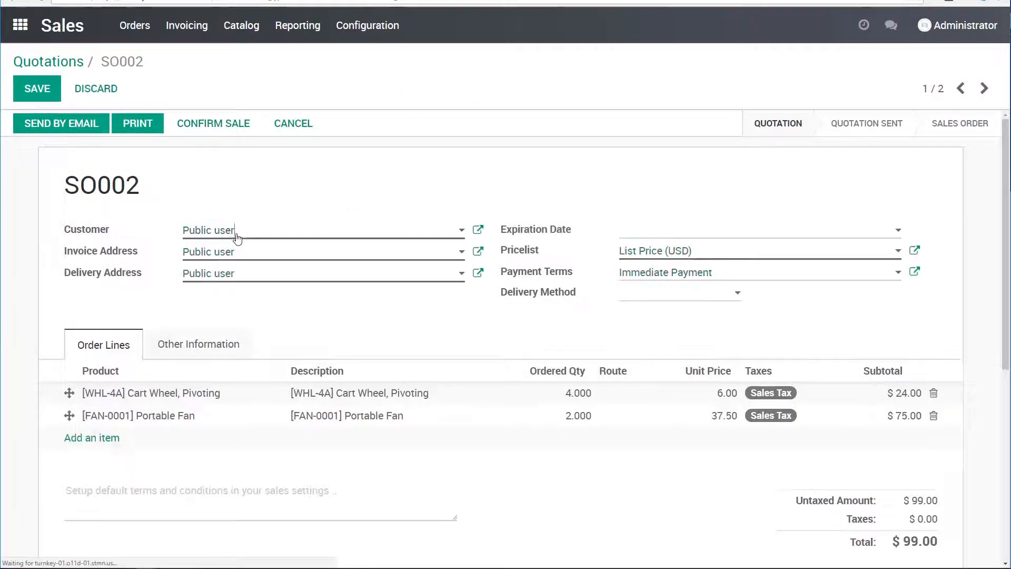
{"action": "left_click", "coordinate": [266, 231]}
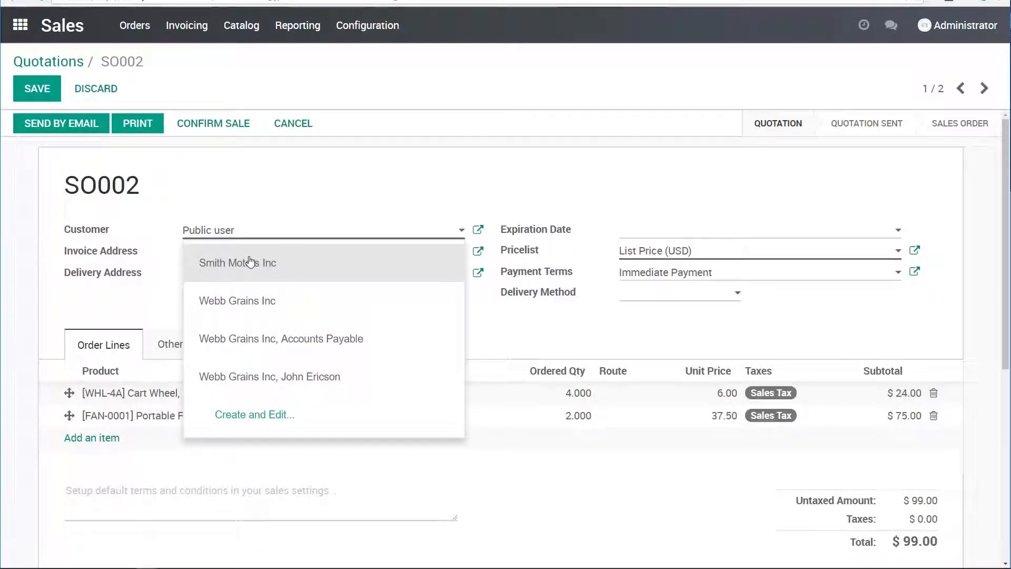
{"action": "left_click", "coordinate": [265, 303]}
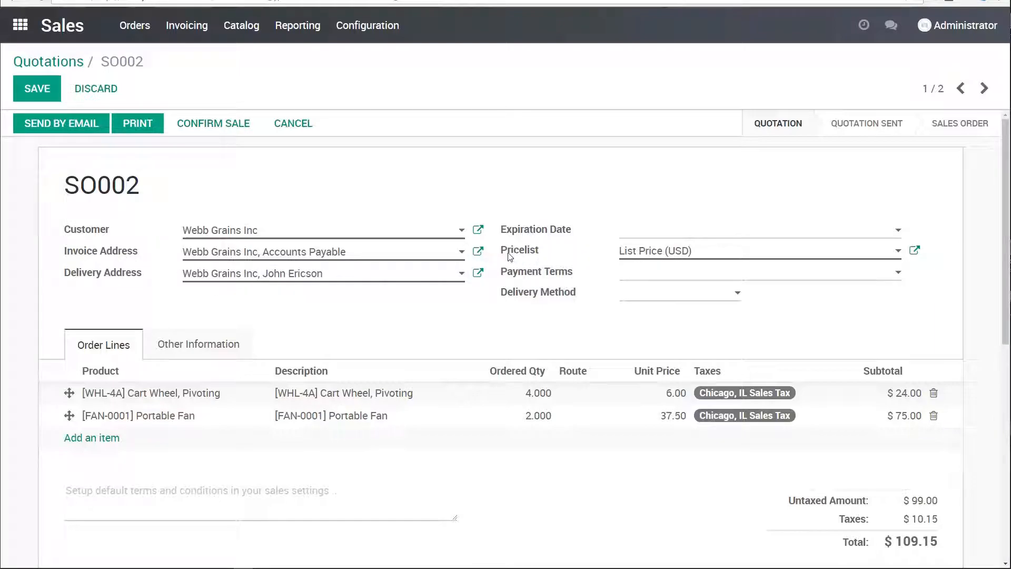
{"action": "left_click", "coordinate": [654, 251]}
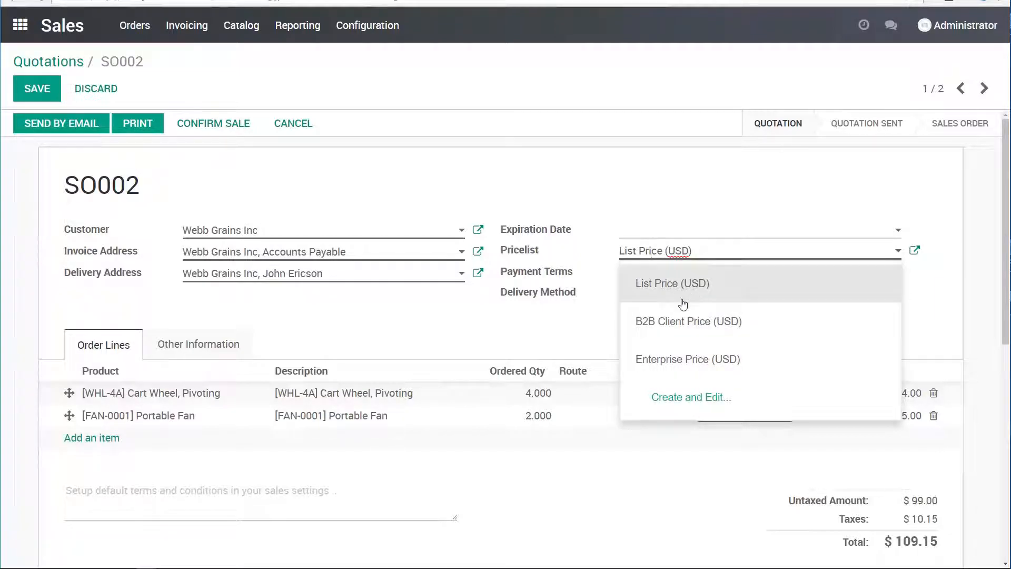
{"action": "left_click", "coordinate": [666, 291]}
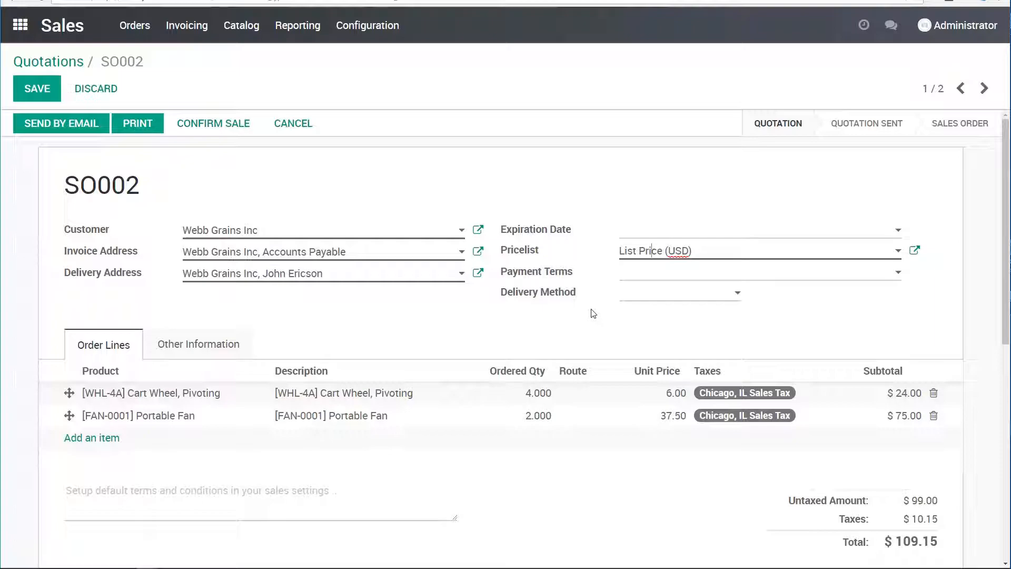
Save the quotation with Flat fee delivery and its checked price, and confirm it as a sale.
{"action": "left_click", "coordinate": [656, 299]}
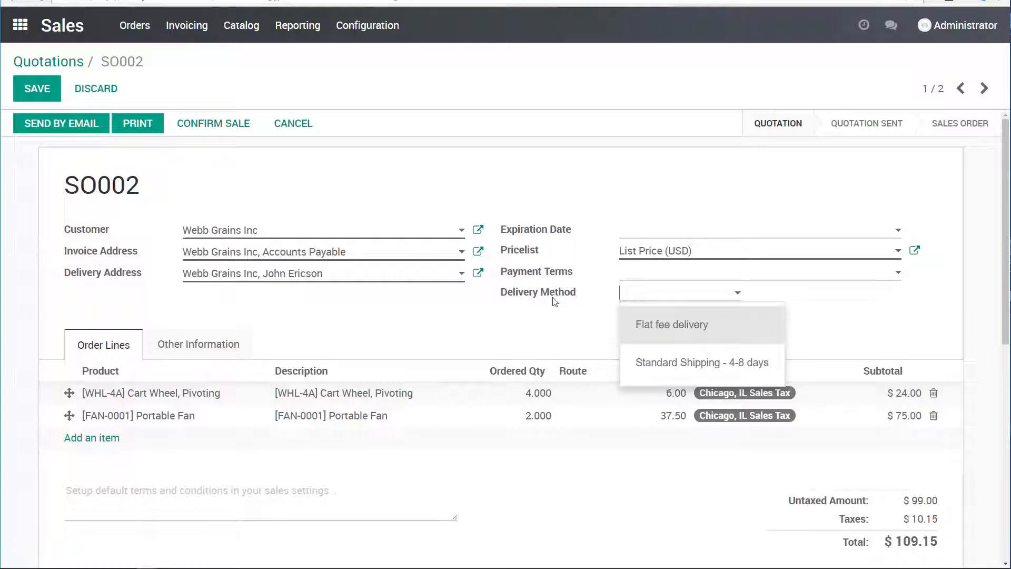
{"action": "left_click", "coordinate": [672, 327]}
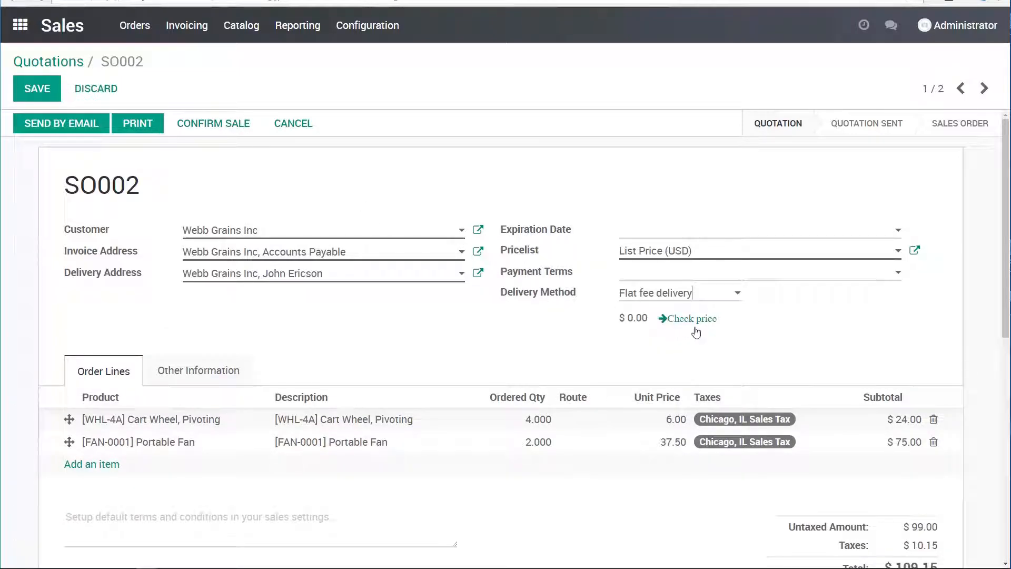
{"action": "left_click", "coordinate": [669, 319]}
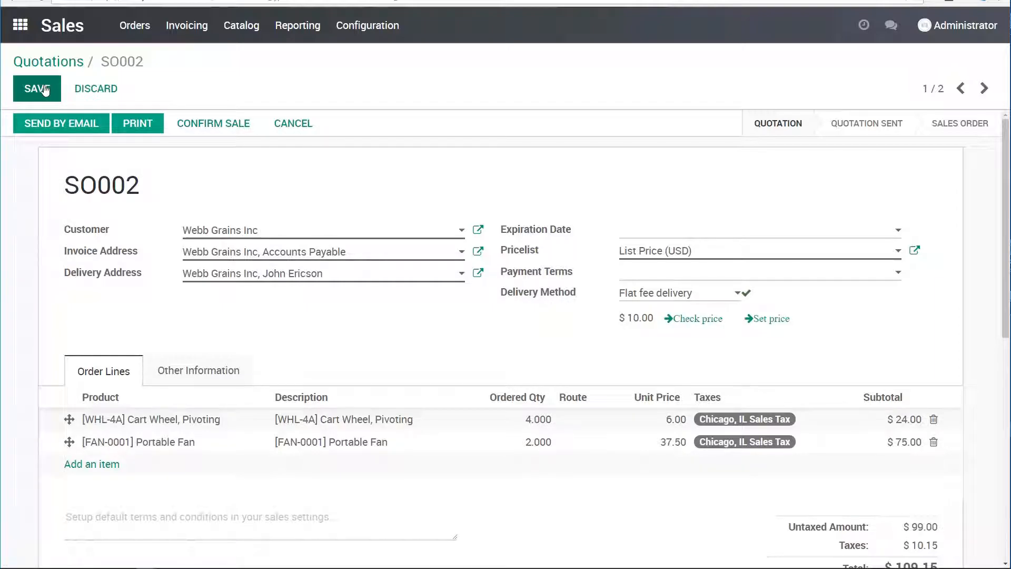
{"action": "left_click", "coordinate": [43, 90]}
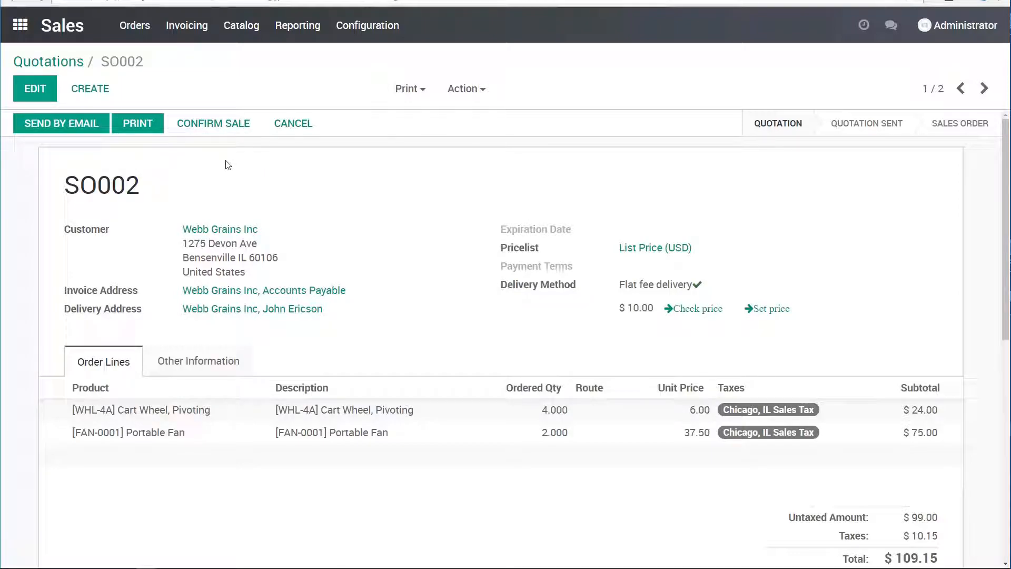
{"action": "left_click", "coordinate": [221, 124]}
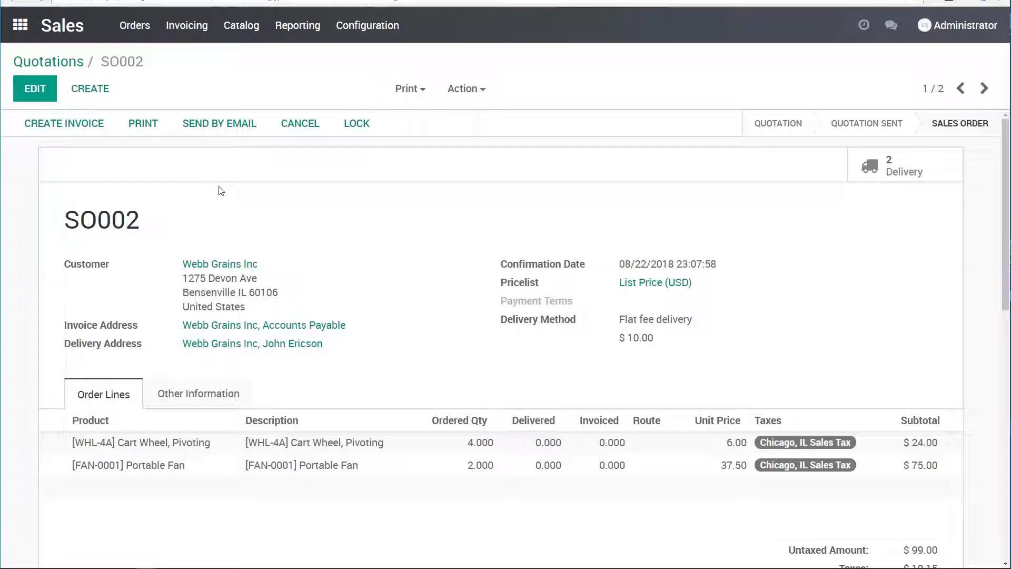
{"action": "left_click", "coordinate": [64, 126]}
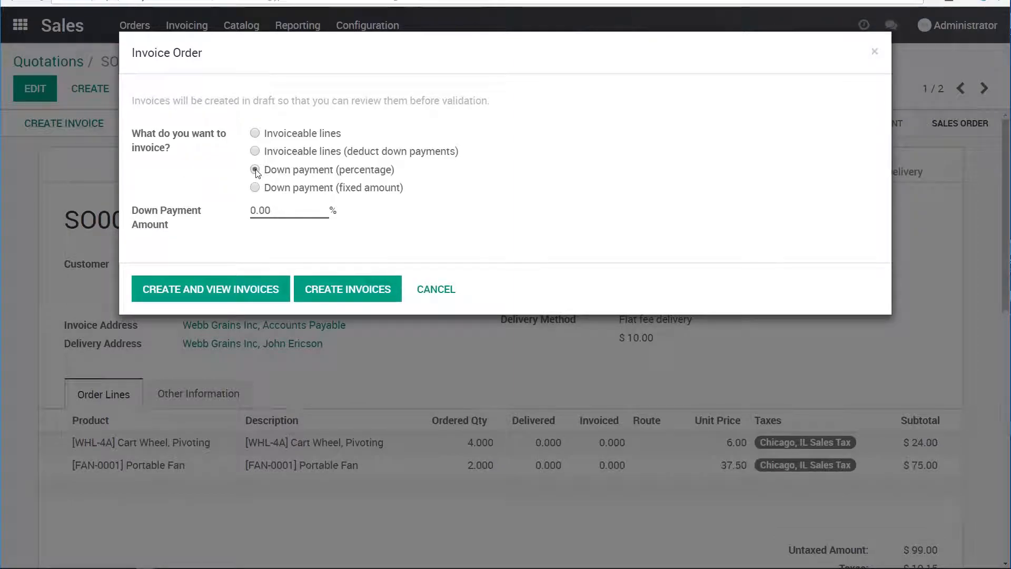
{"action": "key", "text": "ctrl+a"}
{"action": "type", "text": "1"}
{"action": "left_click", "coordinate": [380, 281]}
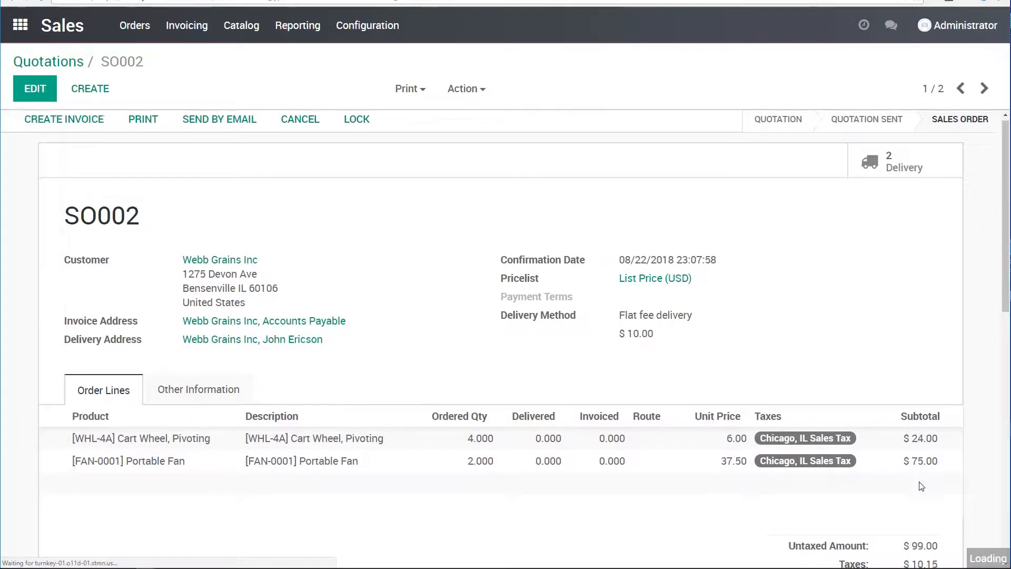
Check the sales order total and create and view a fixed-amount down payment invoice of 109.15 for it.
{"action": "scroll", "coordinate": [921, 485], "scroll_direction": "down", "scroll_amount": 2}
{"action": "left_click_drag", "start_coordinate": [898, 485], "coordinate": [934, 485]}
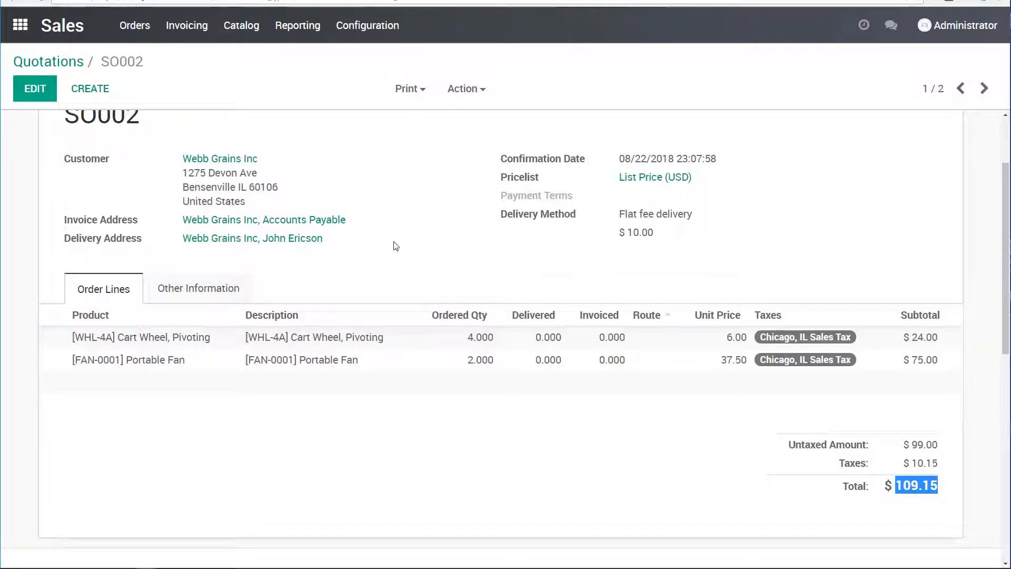
{"action": "scroll", "coordinate": [320, 166], "scroll_direction": "up", "scroll_amount": 2}
{"action": "left_click", "coordinate": [33, 123]}
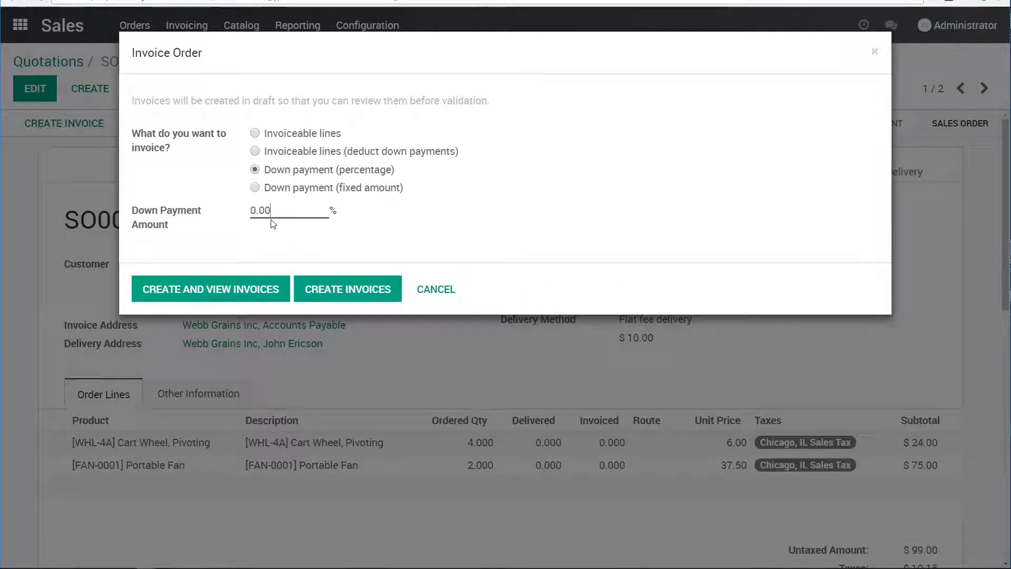
{"action": "left_click", "coordinate": [280, 192]}
{"action": "left_click_drag", "start_coordinate": [286, 212], "coordinate": [218, 212]}
{"action": "type", "text": "109.15"}
{"action": "left_click", "coordinate": [246, 296]}
{"action": "left_click", "coordinate": [242, 298]}
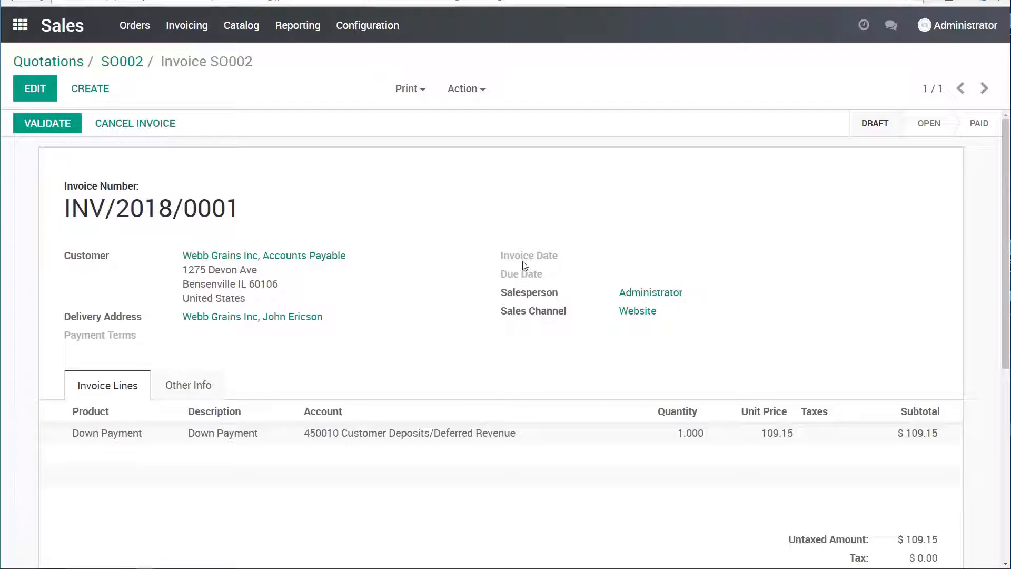
Validate the down payment invoice and register its $109.15 payment in the Bank (USD) journal, returning to the sales order.
{"action": "left_click", "coordinate": [53, 124]}
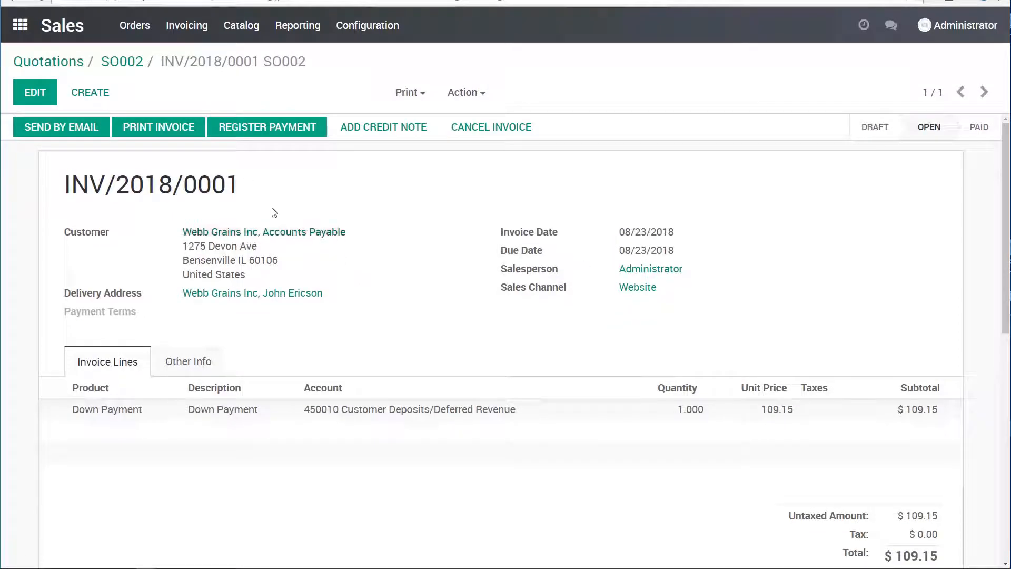
{"action": "left_click", "coordinate": [258, 131]}
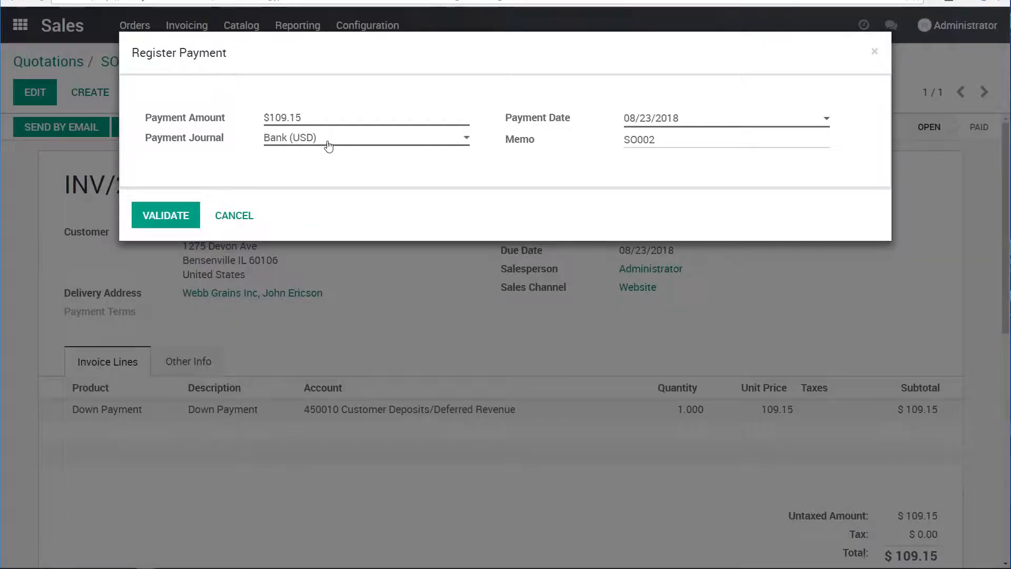
{"action": "left_click", "coordinate": [331, 139]}
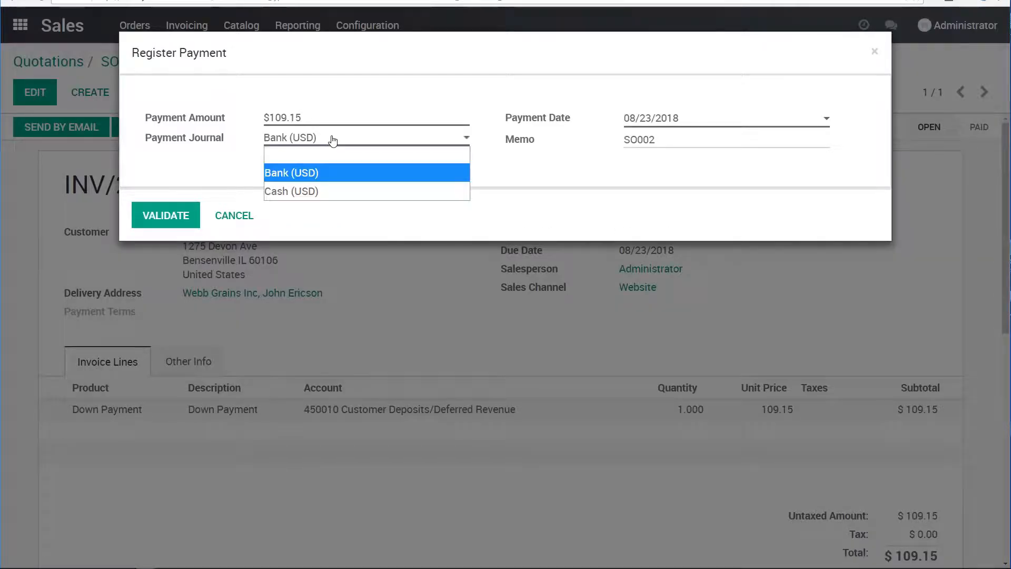
{"action": "left_click", "coordinate": [303, 174]}
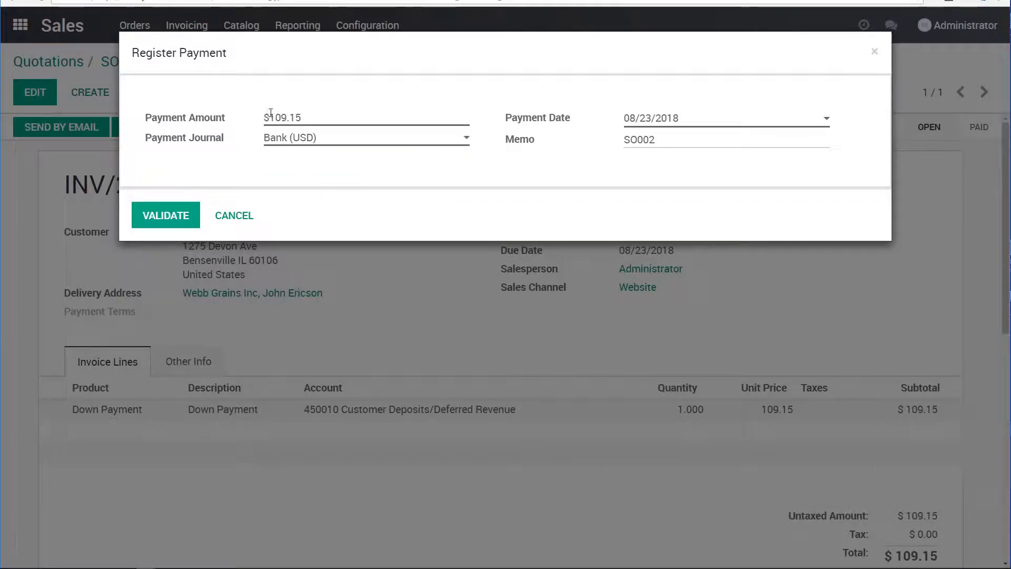
{"action": "left_click", "coordinate": [168, 217]}
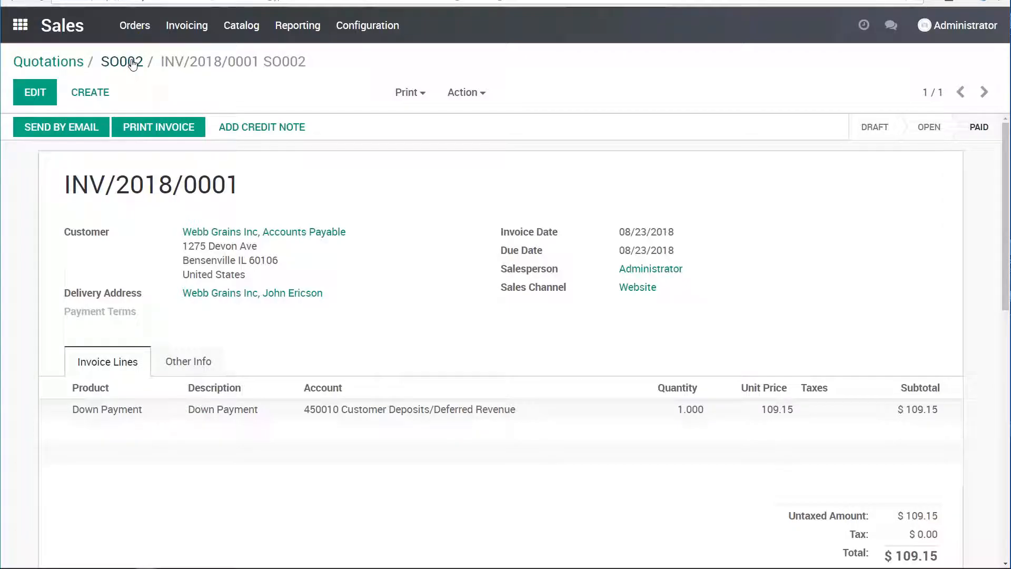
{"action": "left_click", "coordinate": [132, 63]}
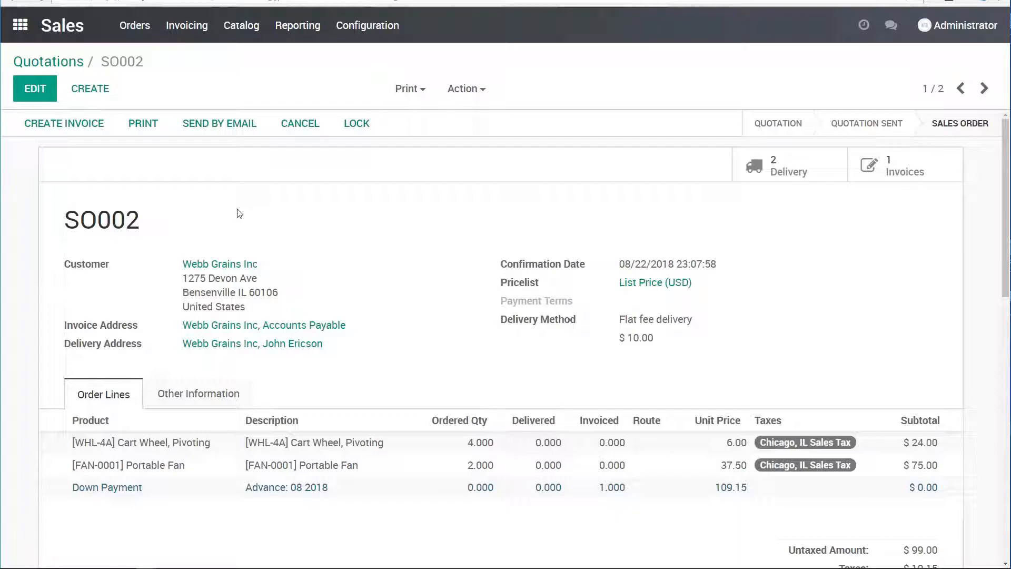
Open the Balance Sheet report in Accounting and expand its Current Assets and Bank and Cash Accounts lines.
{"action": "left_click", "coordinate": [20, 25]}
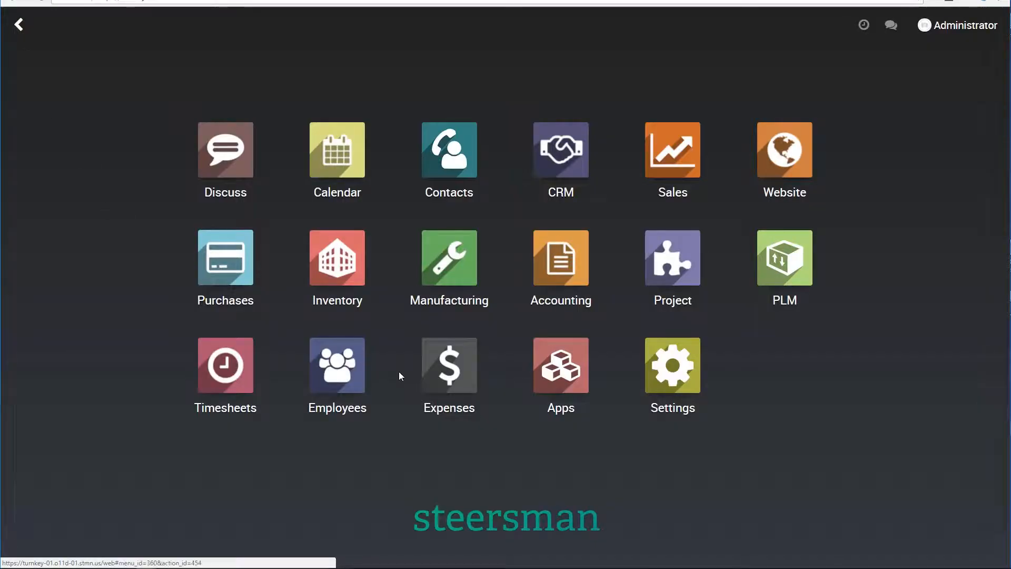
{"action": "left_click", "coordinate": [559, 259]}
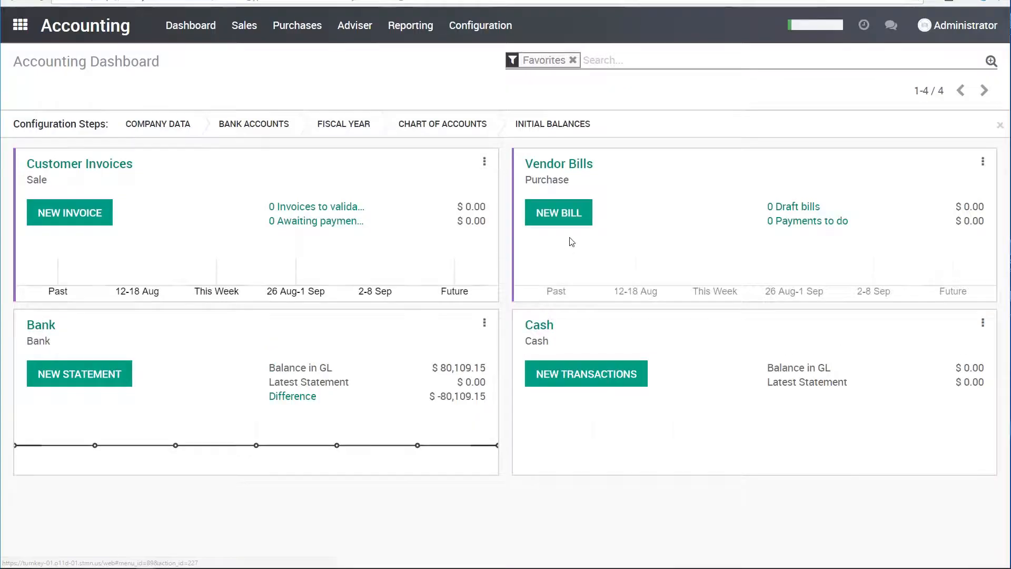
{"action": "left_click", "coordinate": [412, 26]}
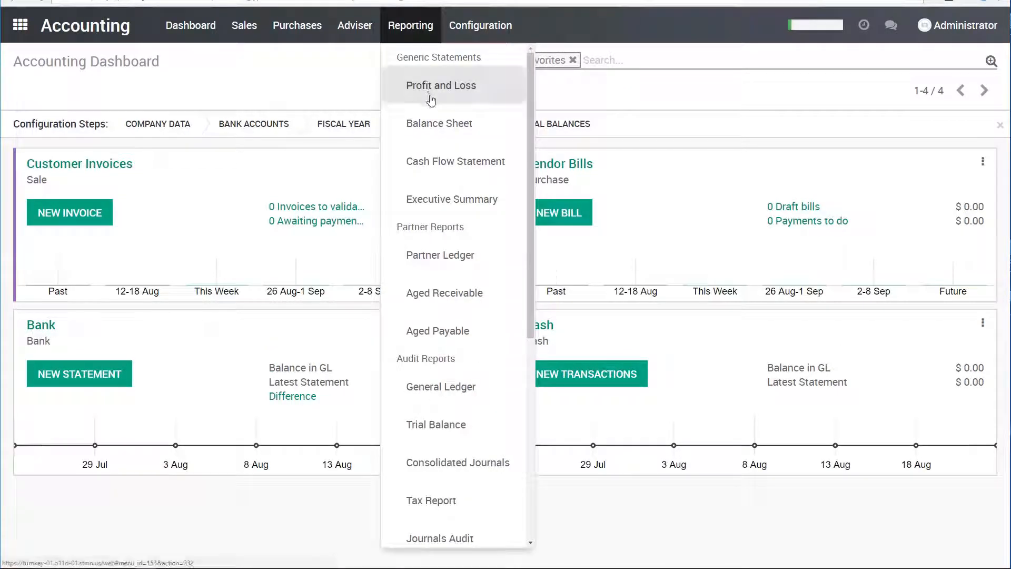
{"action": "left_click", "coordinate": [447, 126]}
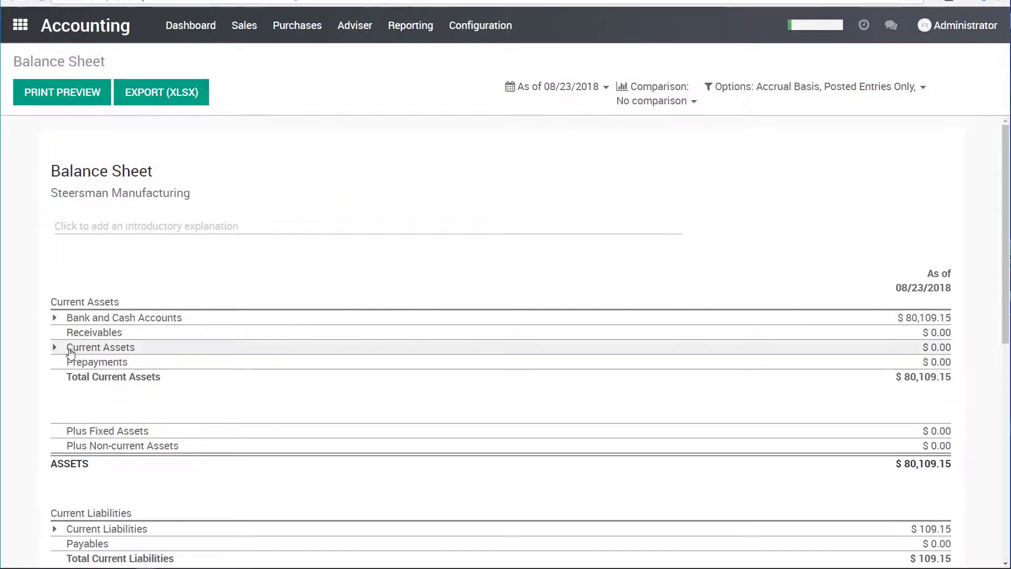
{"action": "left_click", "coordinate": [54, 348]}
{"action": "left_click", "coordinate": [57, 320]}
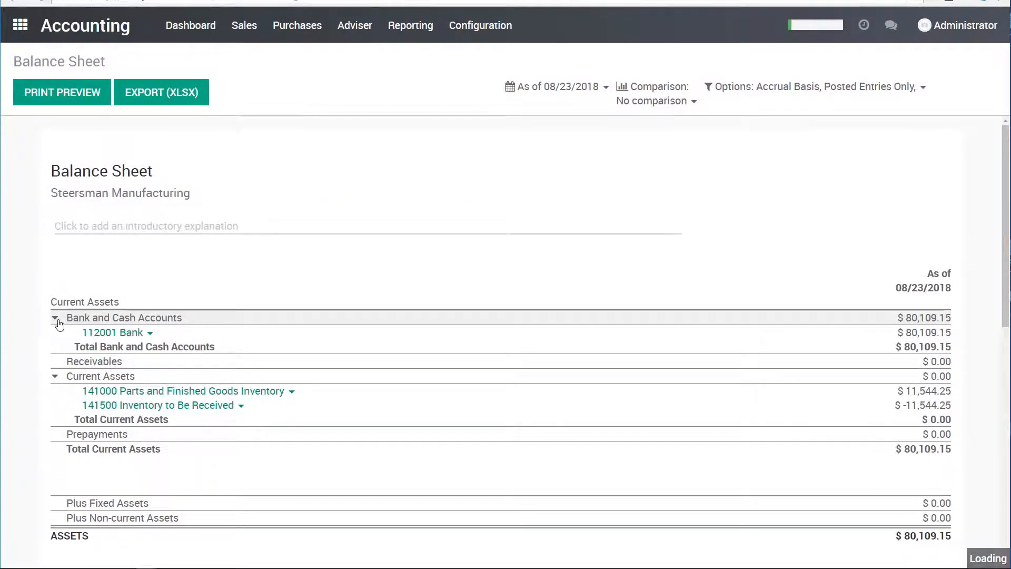
Expand Current Liabilities in the balance sheet and examine the Customer Deposits/Deferred Revenue line.
{"action": "scroll", "coordinate": [29, 225], "scroll_direction": "down", "scroll_amount": 1}
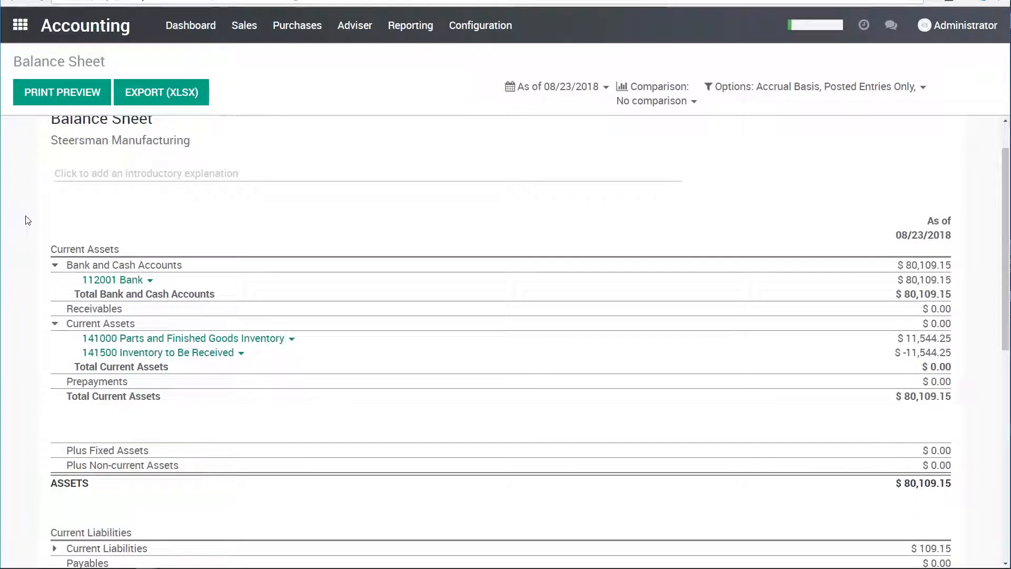
{"action": "scroll", "coordinate": [42, 219], "scroll_direction": "down", "scroll_amount": 3}
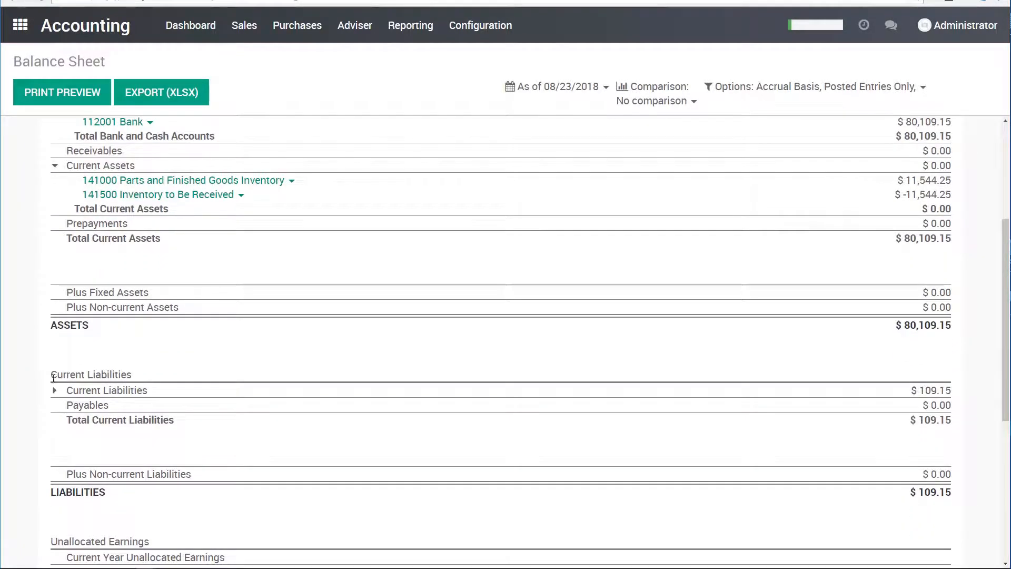
{"action": "left_click", "coordinate": [55, 389]}
{"action": "scroll", "coordinate": [9, 292], "scroll_direction": "down", "scroll_amount": 2}
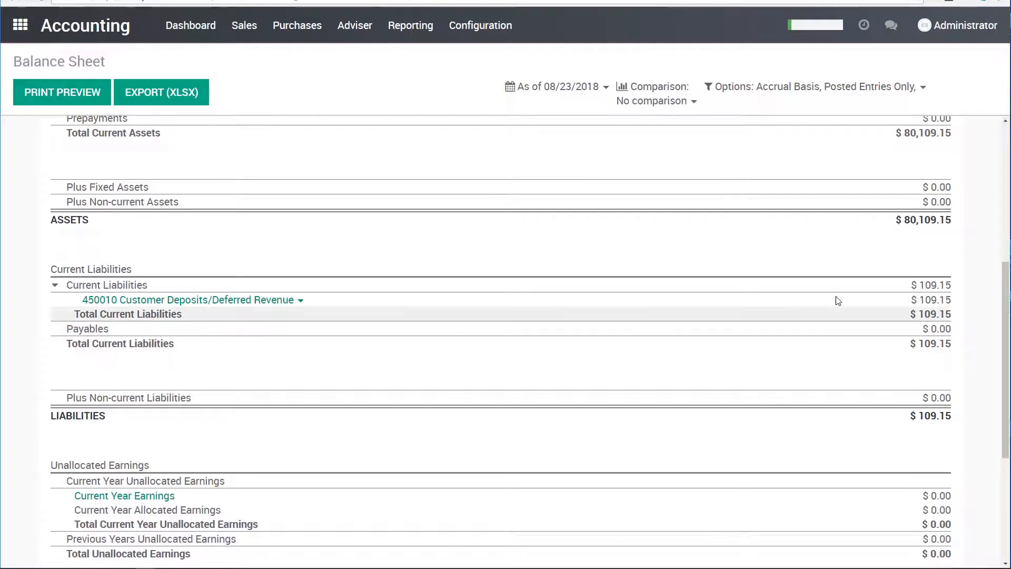
{"action": "left_click_drag", "start_coordinate": [954, 301], "coordinate": [842, 310]}
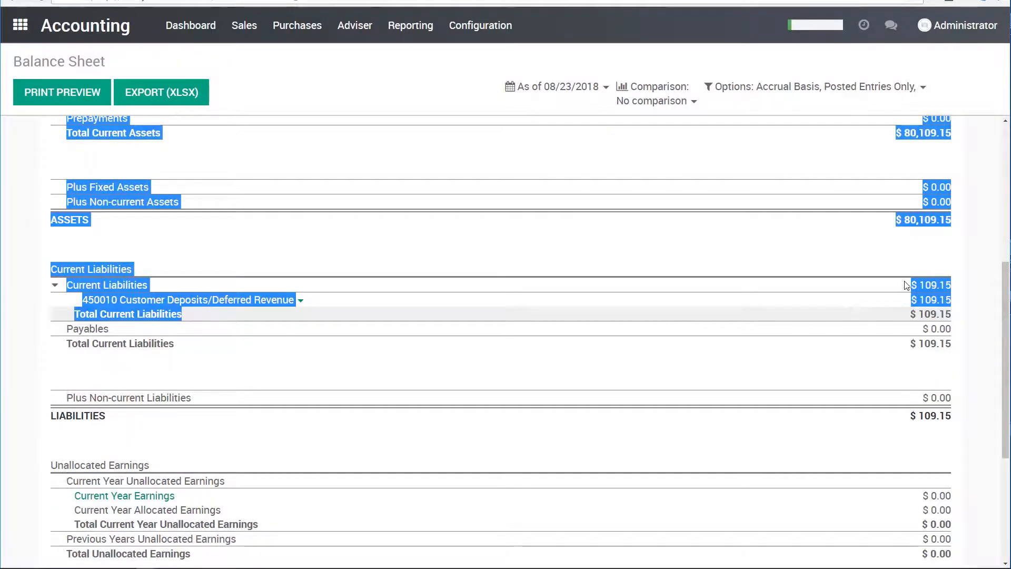
{"action": "left_click", "coordinate": [950, 305]}
{"action": "left_click_drag", "start_coordinate": [947, 301], "coordinate": [34, 254]}
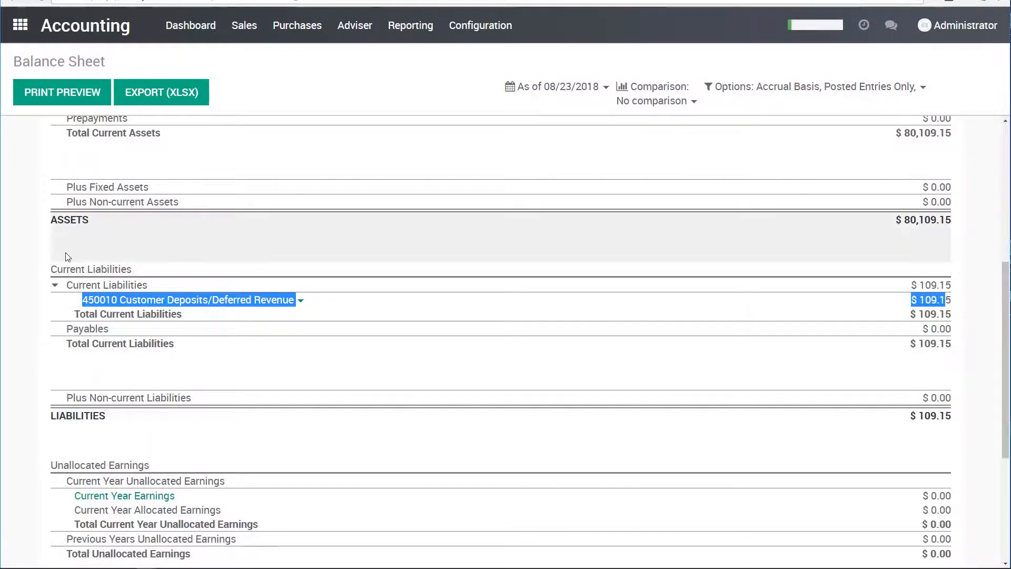
{"action": "left_click", "coordinate": [35, 255]}
Review the balance sheet from assets down to equity and examine the 2018 Profit and Loss report.
{"action": "scroll", "coordinate": [36, 260], "scroll_direction": "up", "scroll_amount": 4}
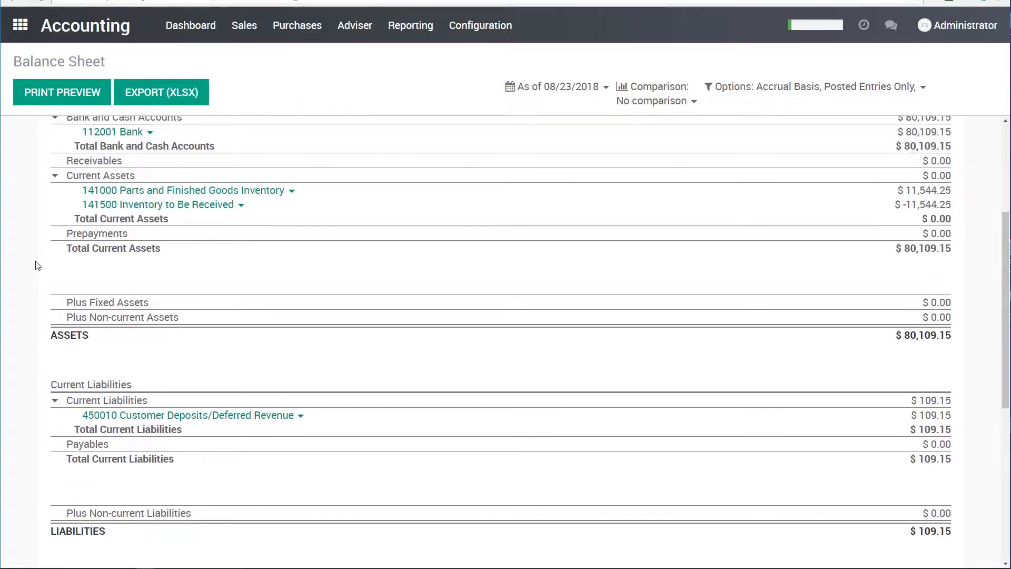
{"action": "scroll", "coordinate": [37, 271], "scroll_direction": "down", "scroll_amount": 1}
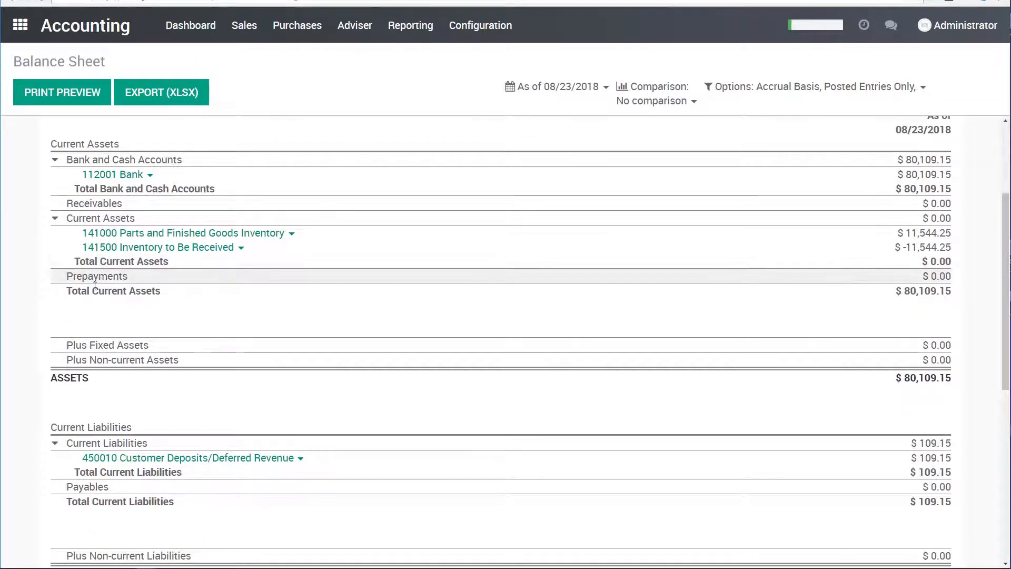
{"action": "scroll", "coordinate": [109, 326], "scroll_direction": "down", "scroll_amount": 6}
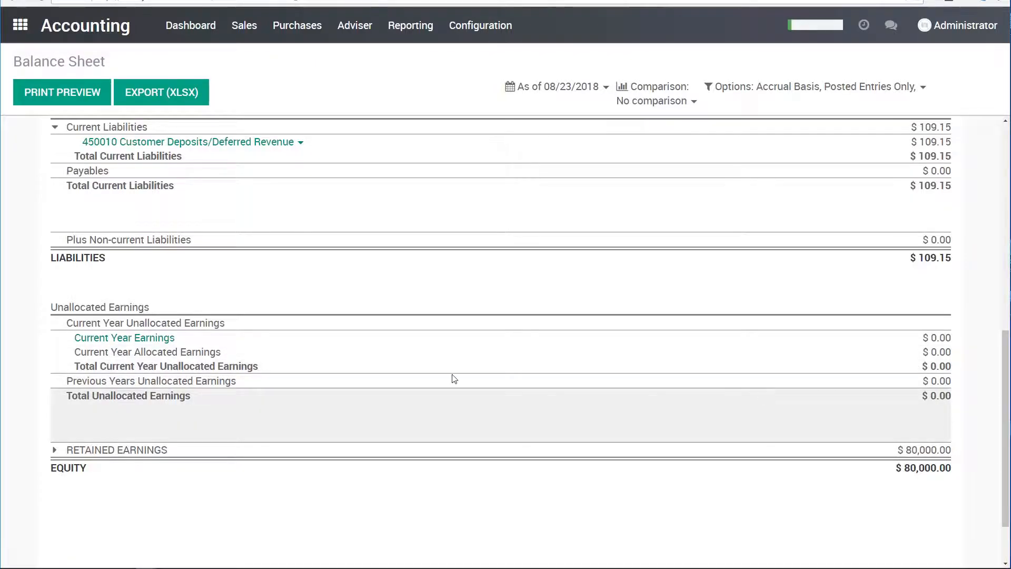
{"action": "scroll", "coordinate": [798, 338], "scroll_direction": "up", "scroll_amount": 7}
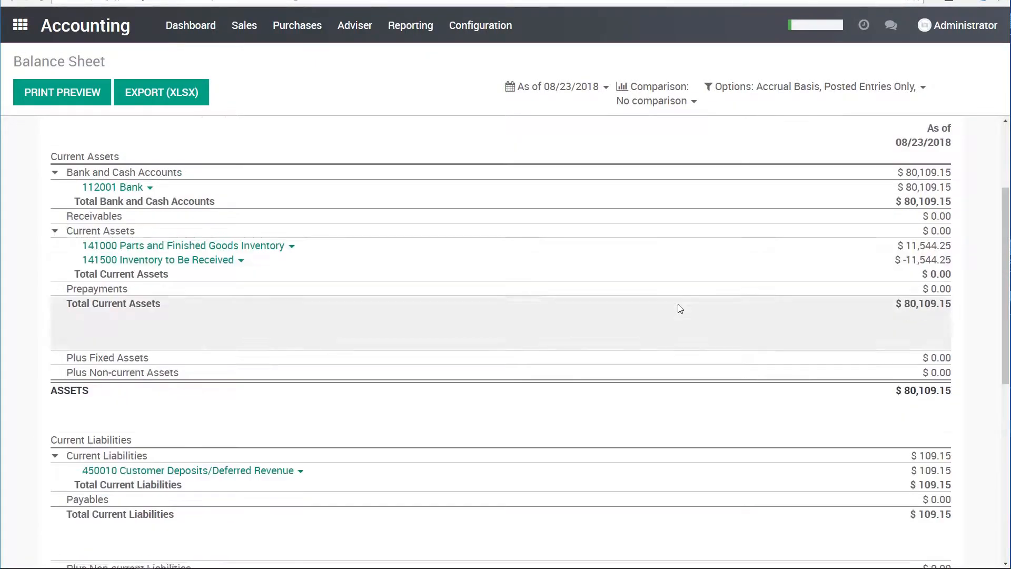
{"action": "scroll", "coordinate": [638, 303], "scroll_direction": "up", "scroll_amount": 2}
{"action": "left_click", "coordinate": [410, 25]}
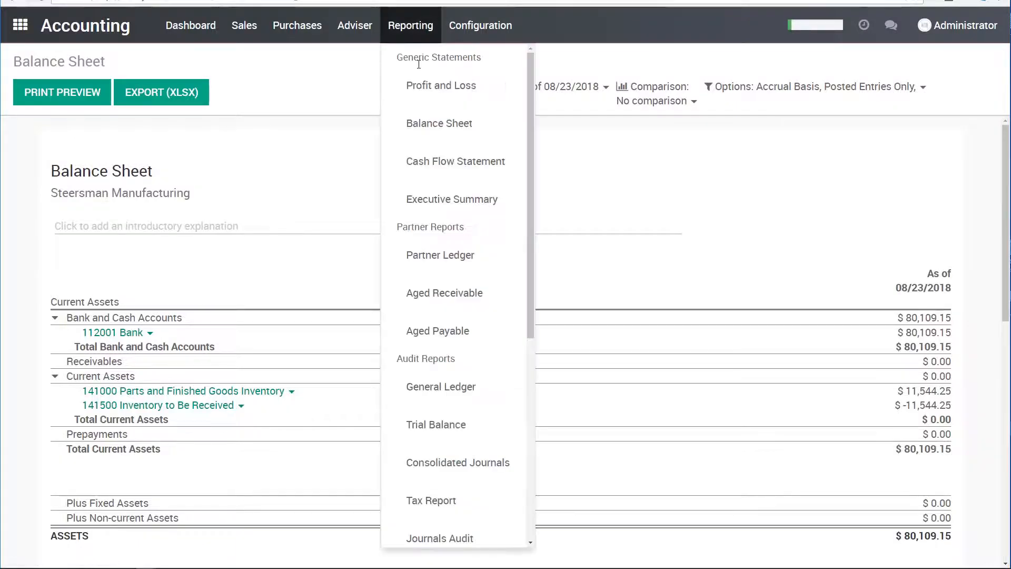
{"action": "left_click", "coordinate": [421, 84]}
{"action": "scroll", "coordinate": [447, 379], "scroll_direction": "down", "scroll_amount": 2}
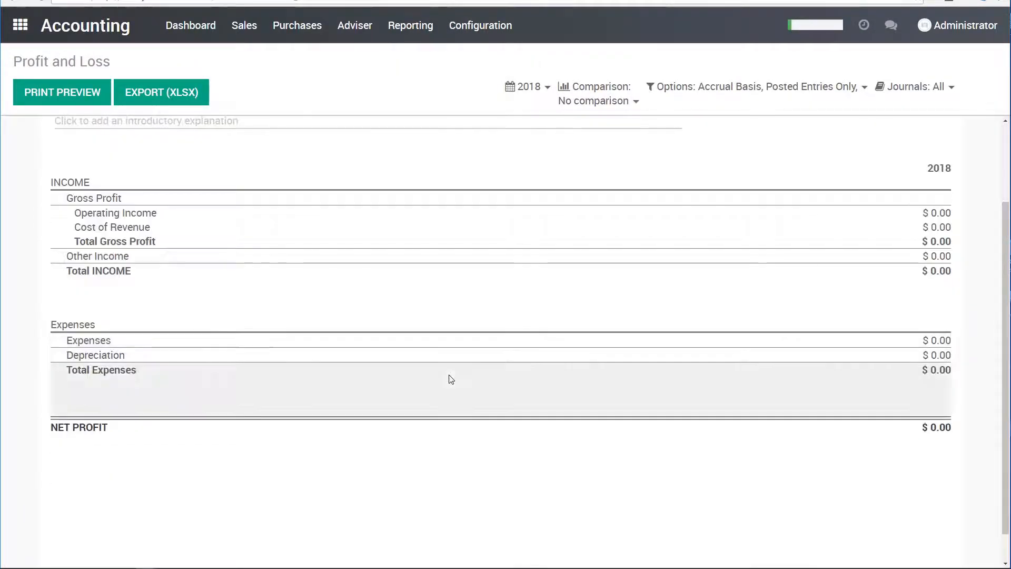
Reopen the Balance Sheet report and check the Bank and Cash Accounts amount for the received payment.
{"action": "left_click", "coordinate": [410, 25]}
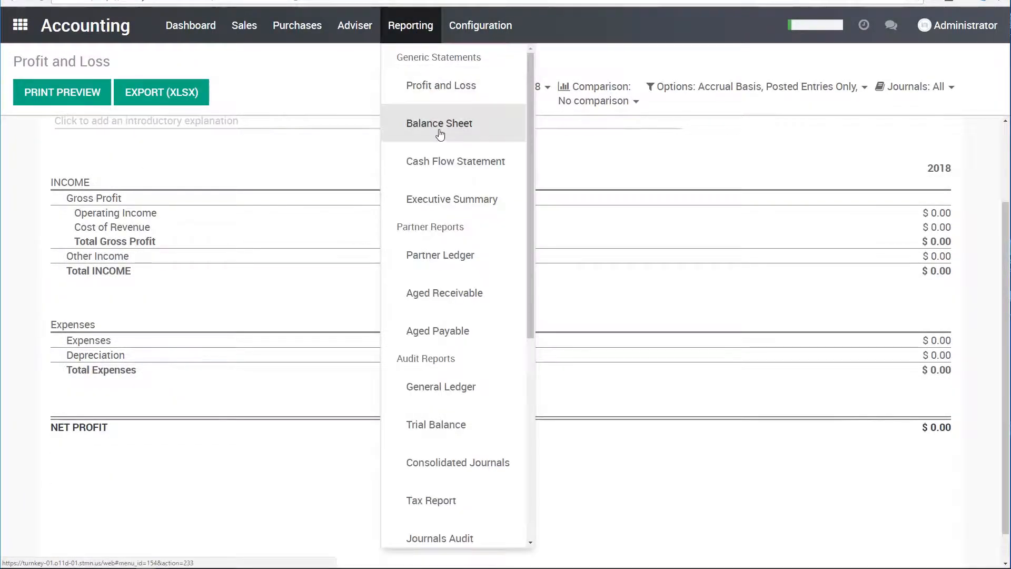
{"action": "left_click", "coordinate": [444, 129]}
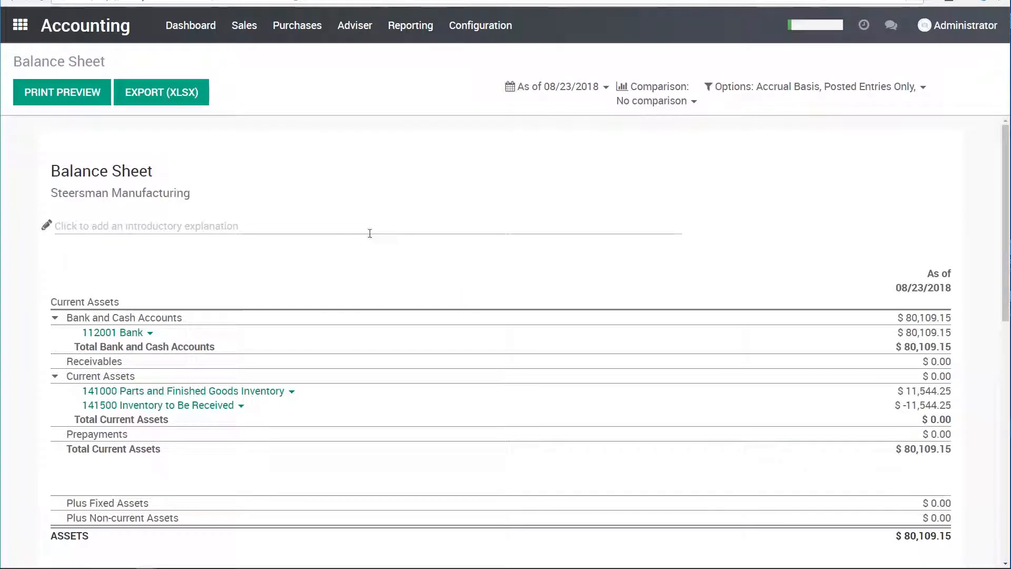
{"action": "left_click_drag", "start_coordinate": [919, 319], "coordinate": [931, 317]}
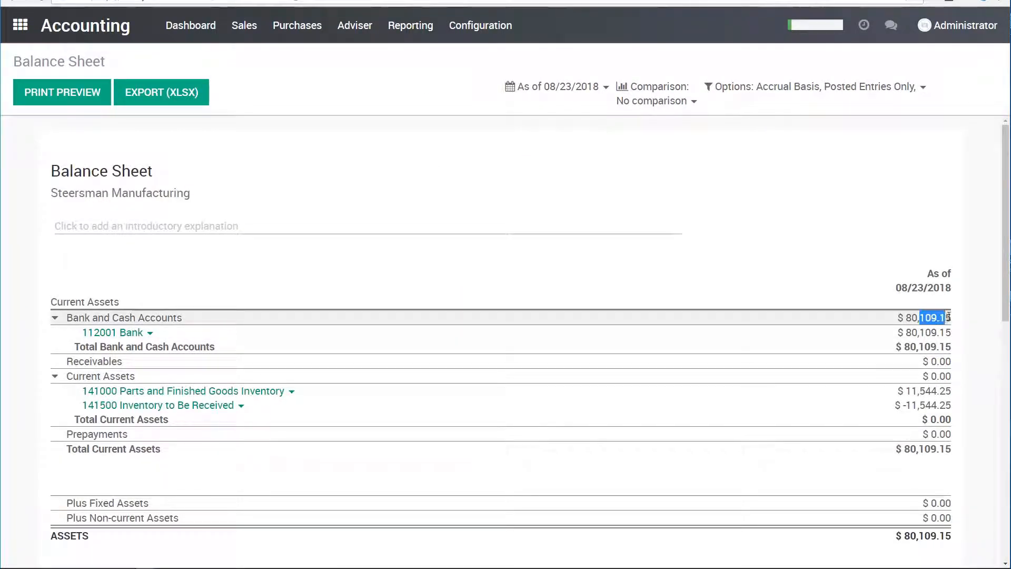
{"action": "left_click", "coordinate": [954, 321]}
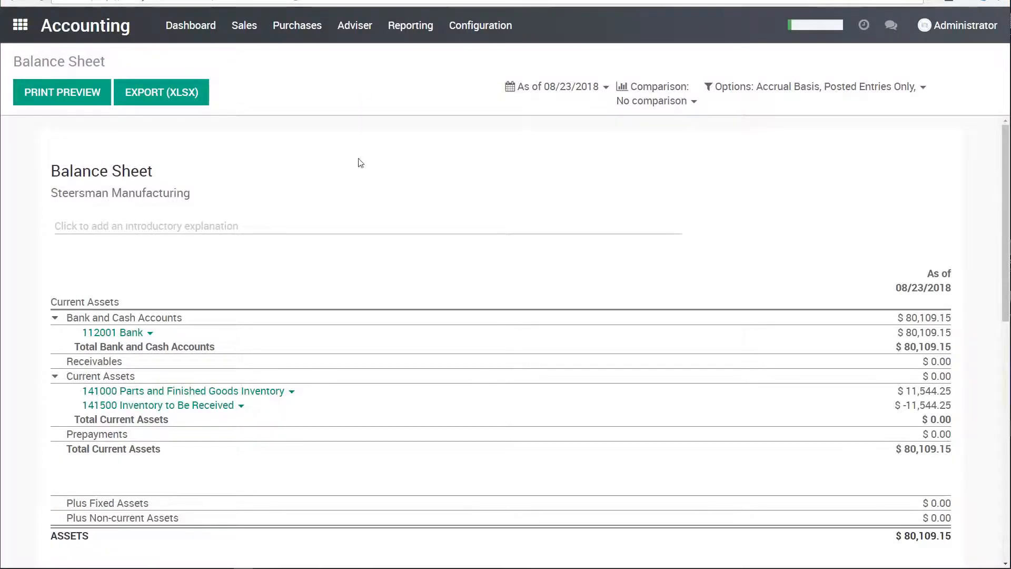
Switch to the Sales app and start a new quotation for the customer Smith Motors Inc.
{"action": "left_click", "coordinate": [20, 32]}
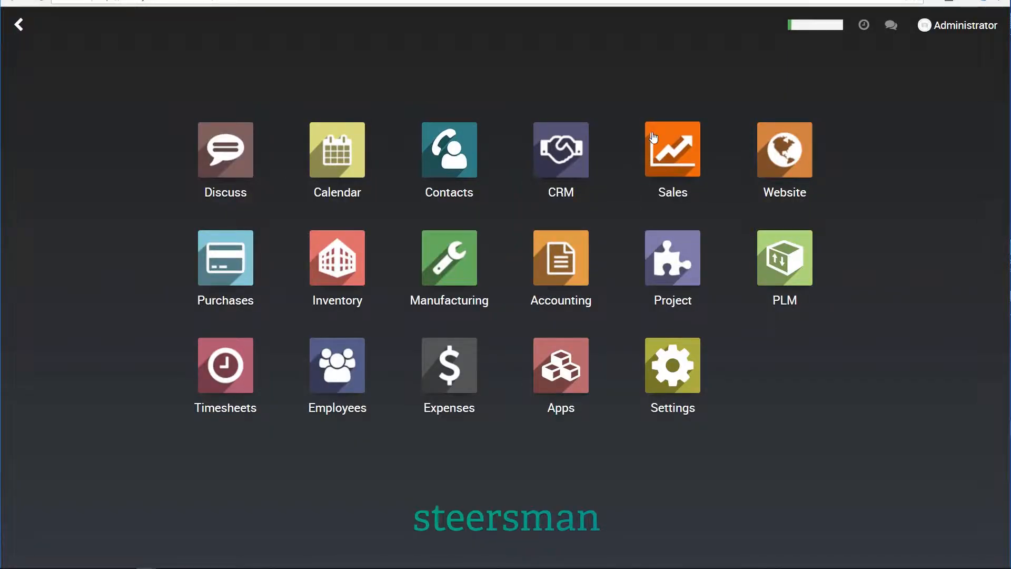
{"action": "left_click", "coordinate": [662, 161]}
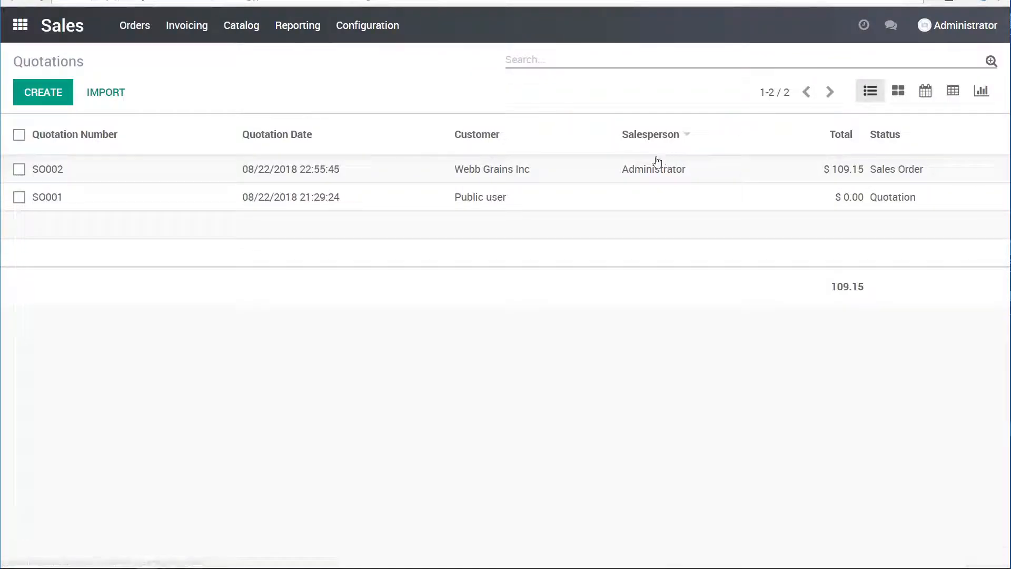
{"action": "left_click", "coordinate": [44, 95]}
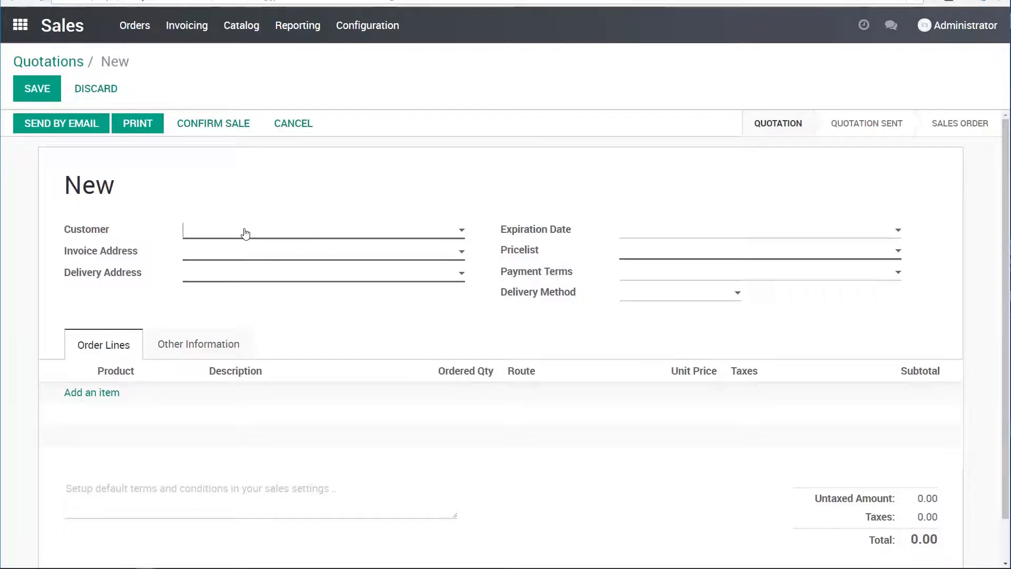
{"action": "left_click", "coordinate": [246, 233]}
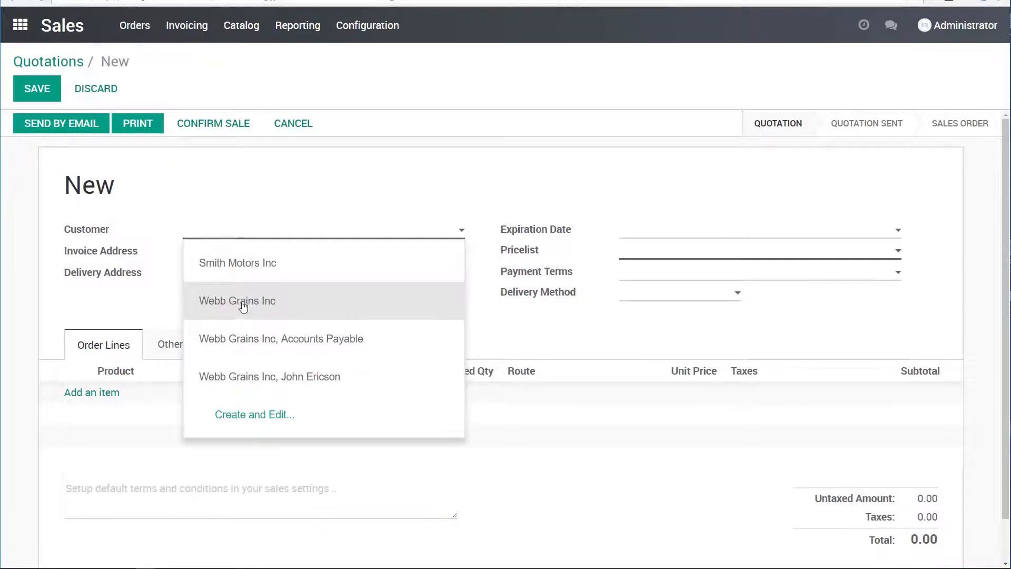
{"action": "left_click", "coordinate": [264, 266]}
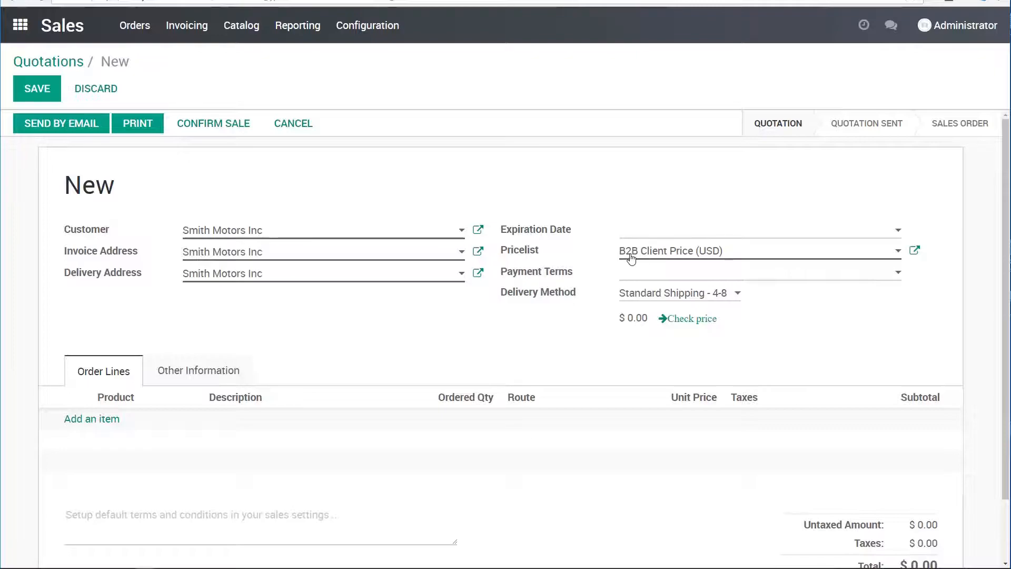
Select the B2B Client Price (USD) pricelist for the quotation and check the available delivery methods.
{"action": "left_click", "coordinate": [670, 255]}
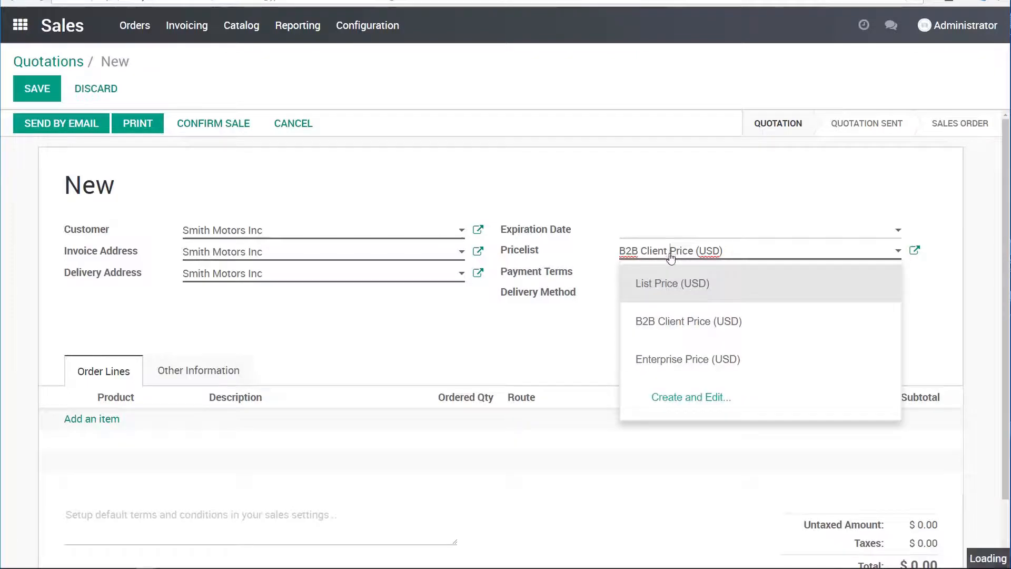
{"action": "left_click", "coordinate": [679, 323]}
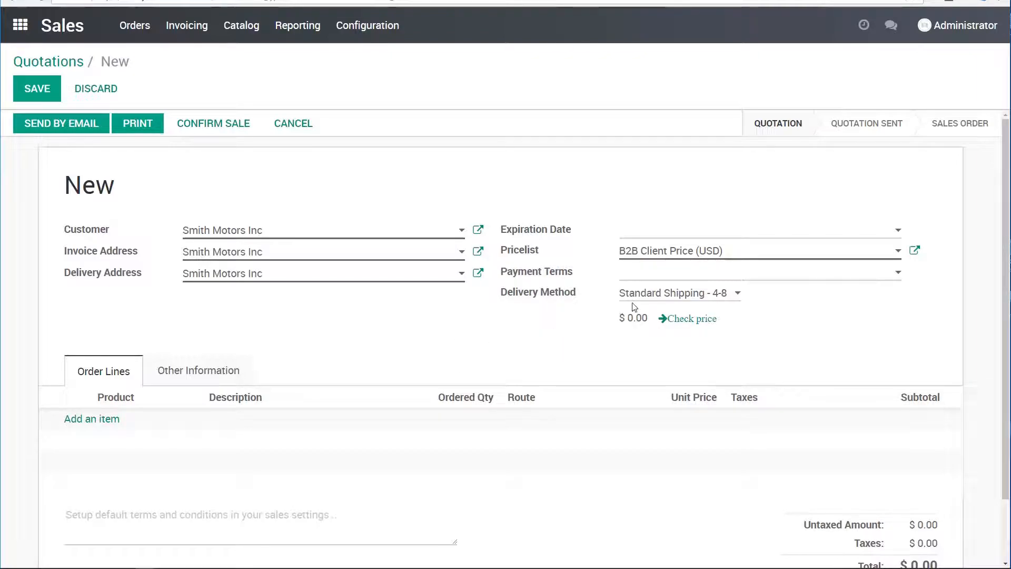
{"action": "left_click_drag", "start_coordinate": [622, 295], "coordinate": [662, 294]}
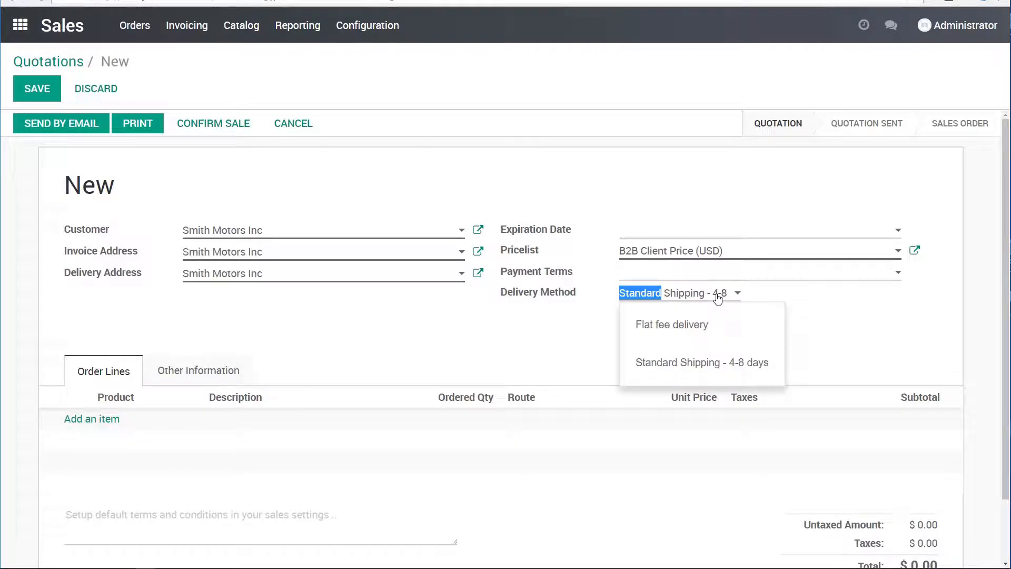
{"action": "left_click", "coordinate": [555, 345]}
Add the product [SHLF-18B-W-STD] Portable Wheeled Shelf, 18 Red Bins as an order line and save the quotation.
{"action": "left_click", "coordinate": [93, 419]}
{"action": "type", "text": "shelf"}
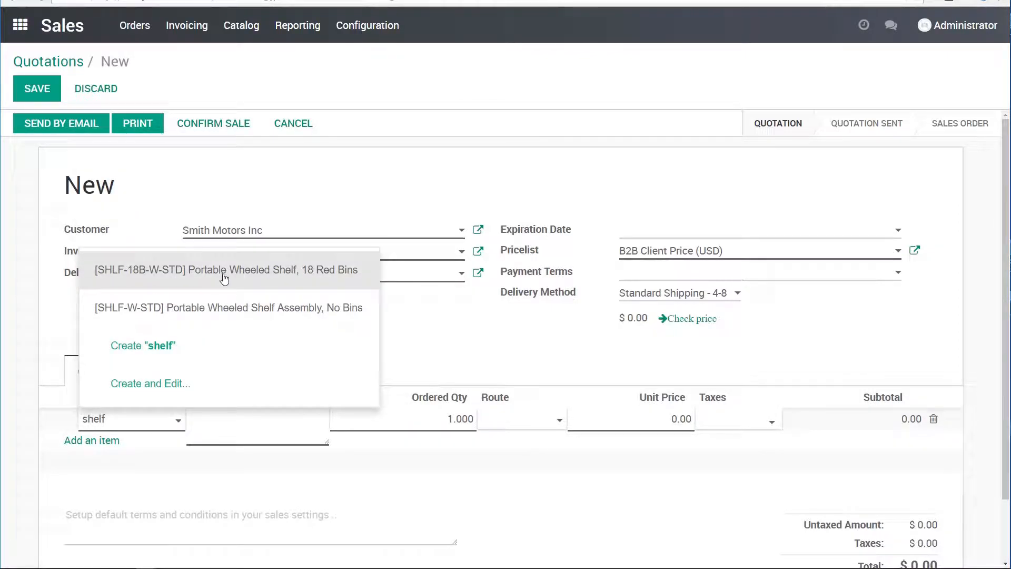
{"action": "left_click", "coordinate": [325, 272]}
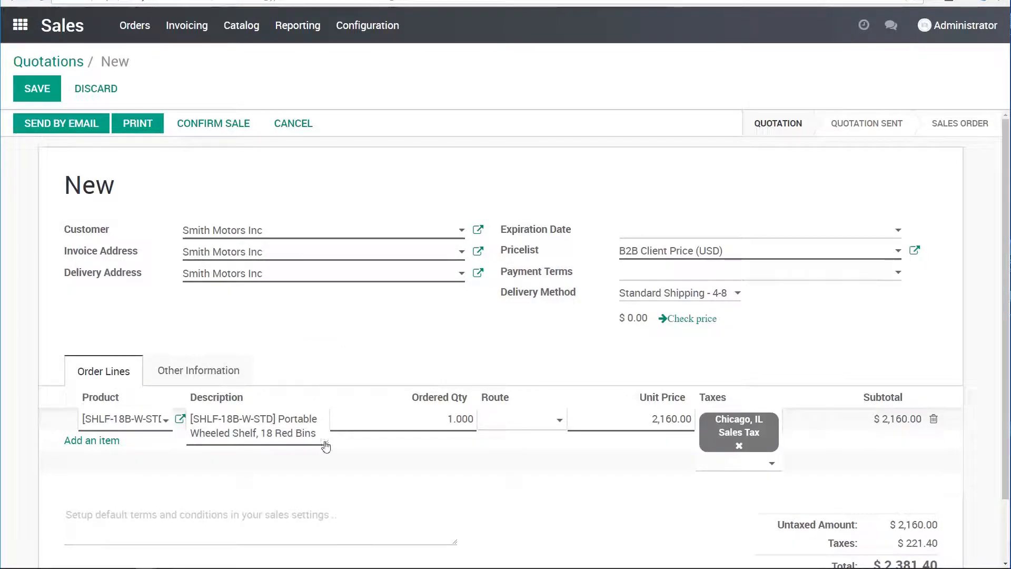
{"action": "left_click", "coordinate": [47, 96]}
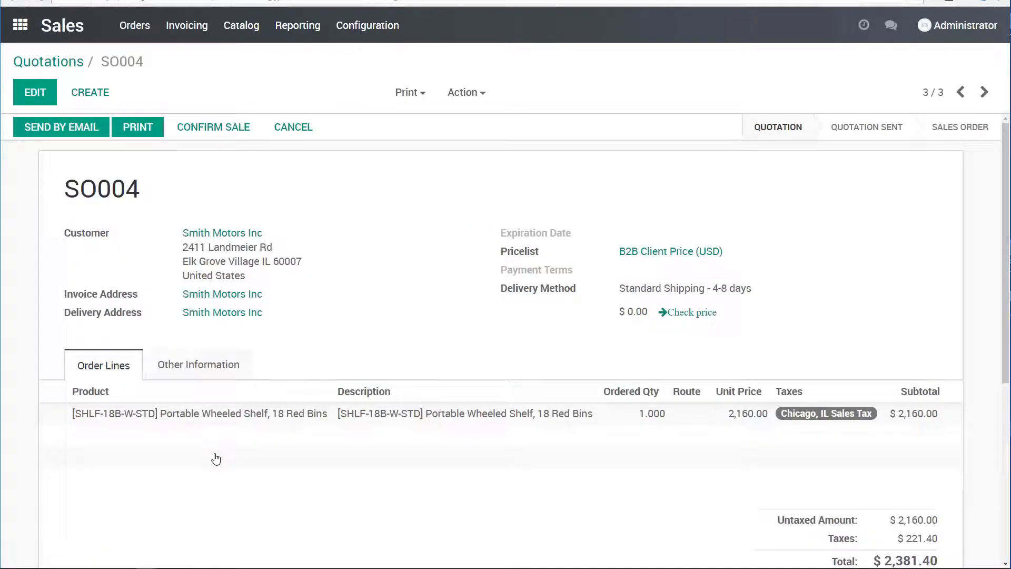
Examine the product record of the 18-bin wheeled shelf from its order line, then return to the quotation.
{"action": "left_click", "coordinate": [219, 415]}
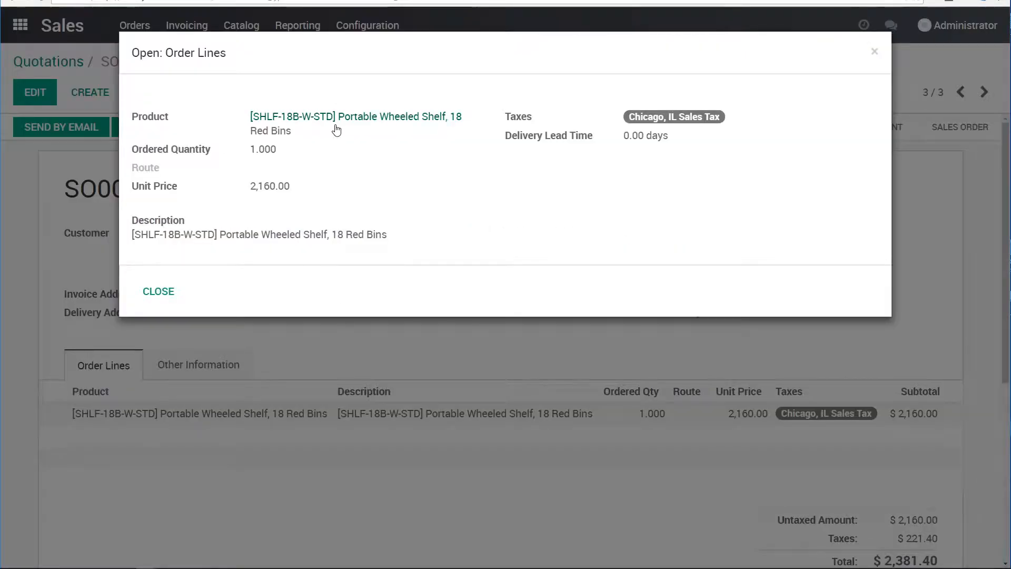
{"action": "left_click", "coordinate": [381, 121]}
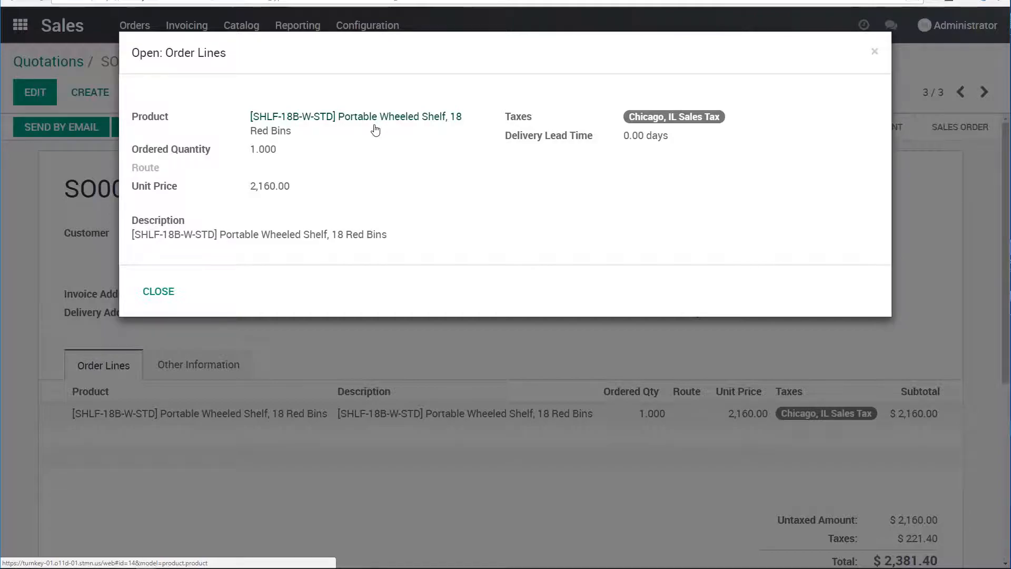
{"action": "left_click", "coordinate": [158, 291]}
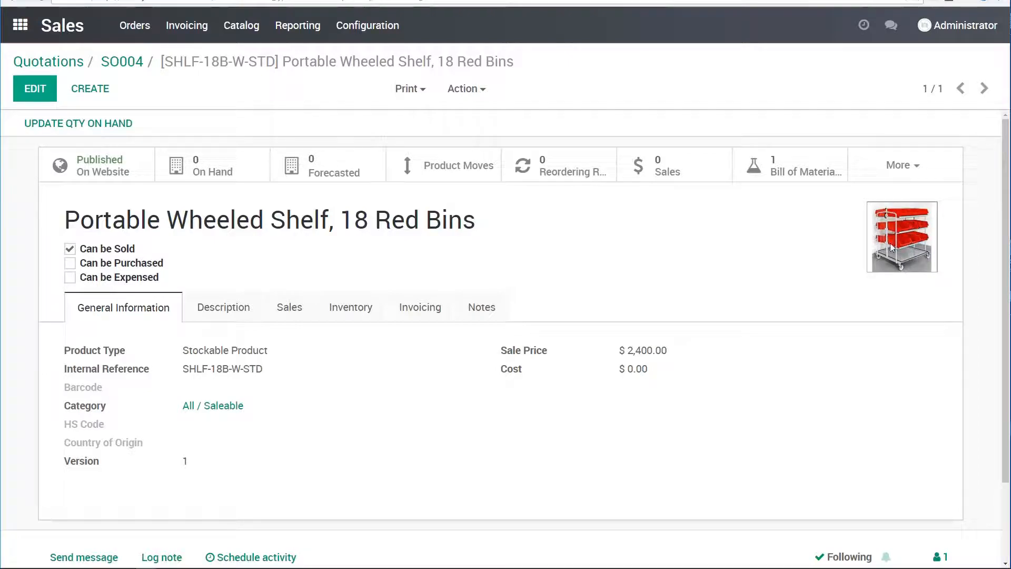
{"action": "left_click", "coordinate": [124, 60]}
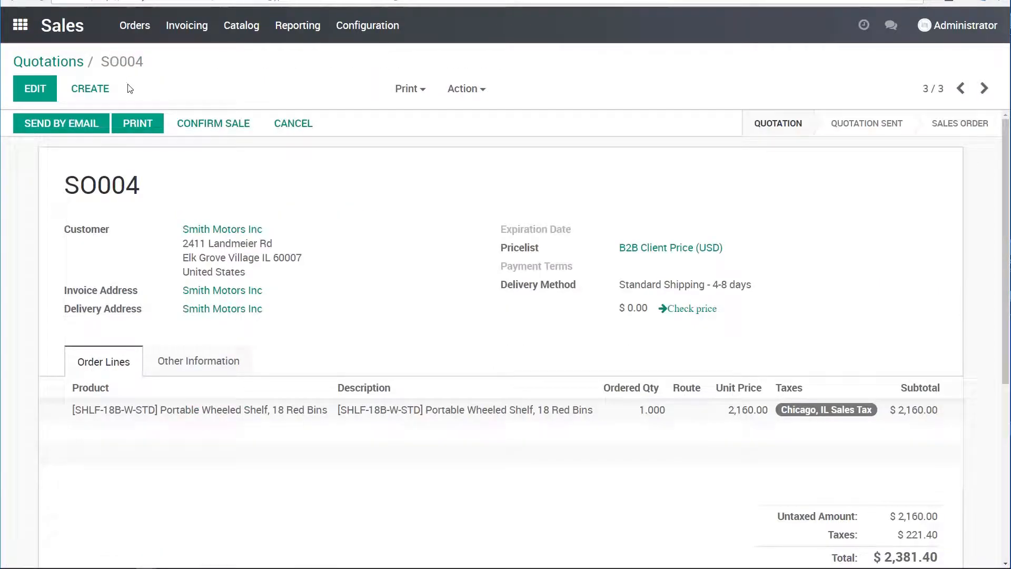
Reopen the quotation for editing and set the shelf's ordered quantity to 10.
{"action": "left_click", "coordinate": [38, 91]}
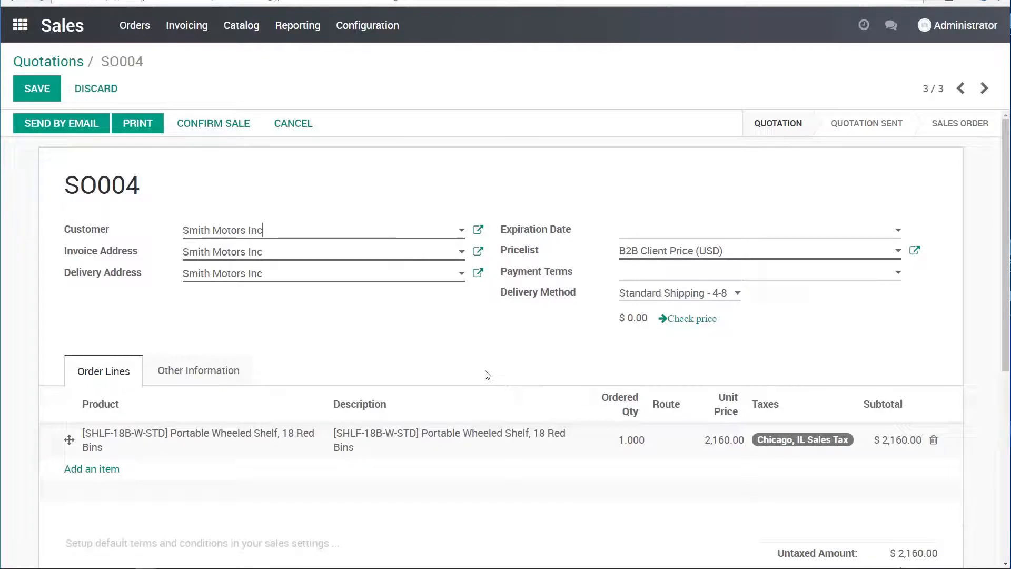
{"action": "left_click", "coordinate": [629, 441]}
{"action": "type", "text": "10"}
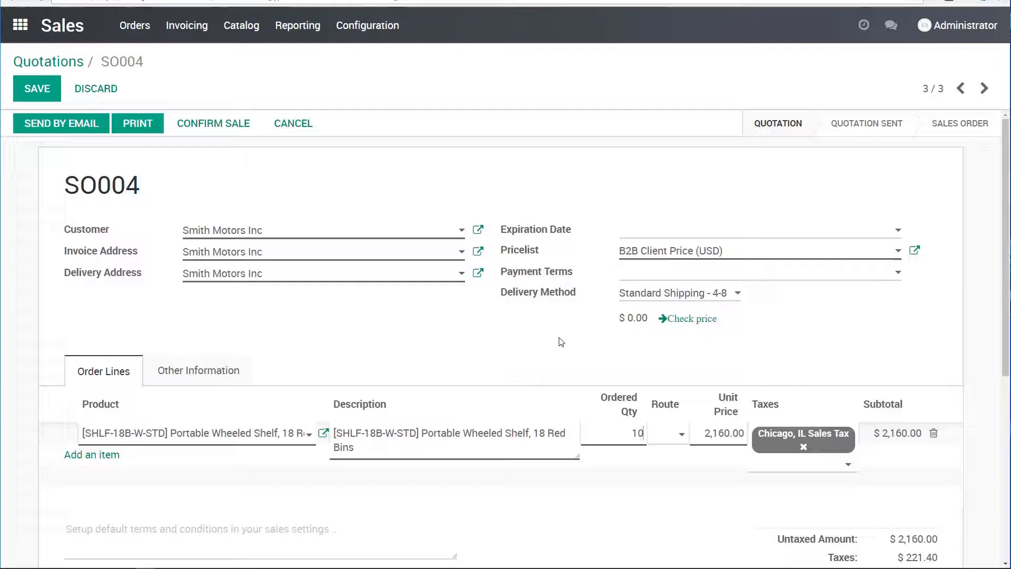
{"action": "left_click", "coordinate": [525, 338]}
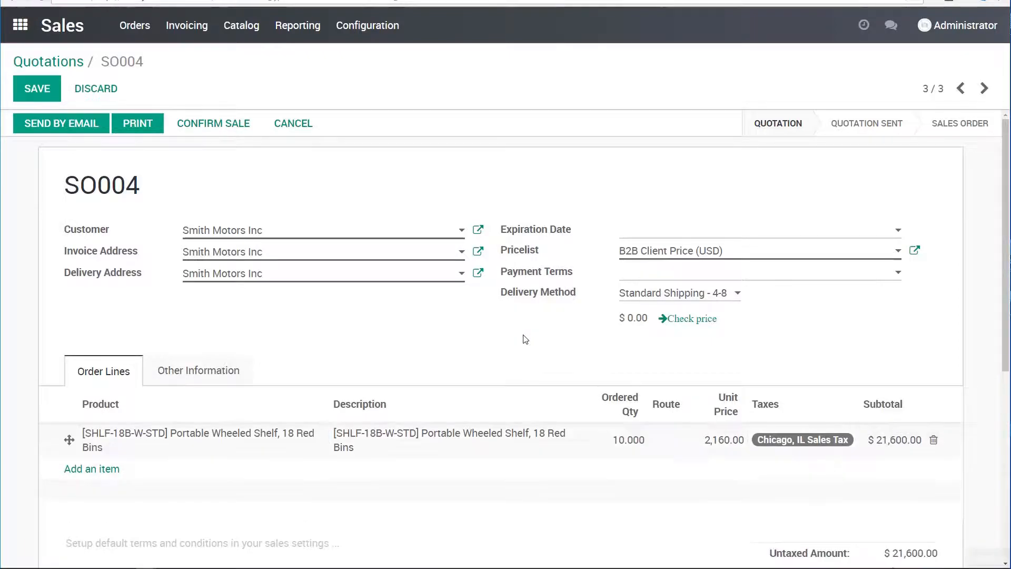
Enter the customer's reference number in the quotation's sales information.
{"action": "left_click", "coordinate": [226, 378]}
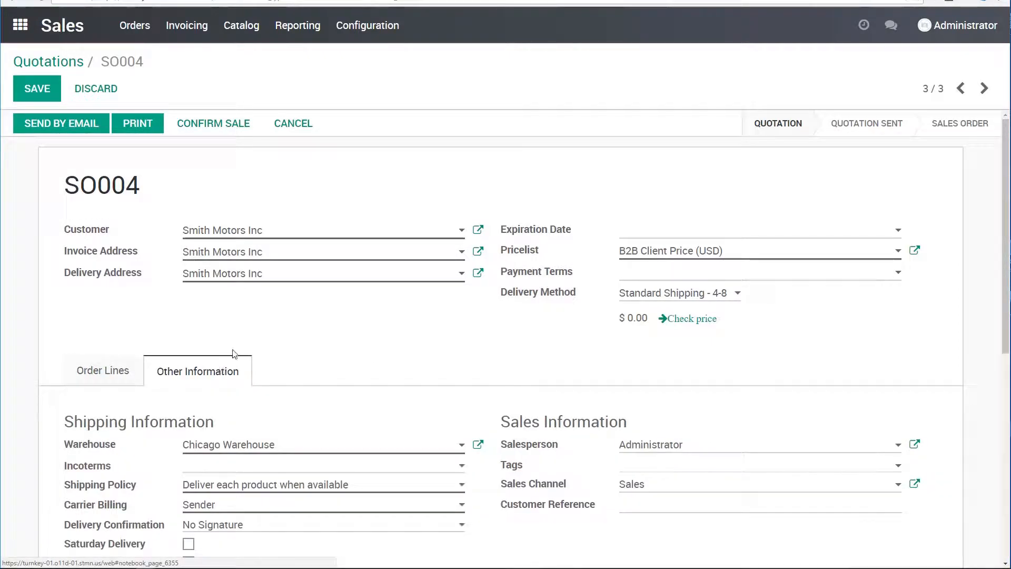
{"action": "scroll", "coordinate": [244, 368], "scroll_direction": "down", "scroll_amount": 1}
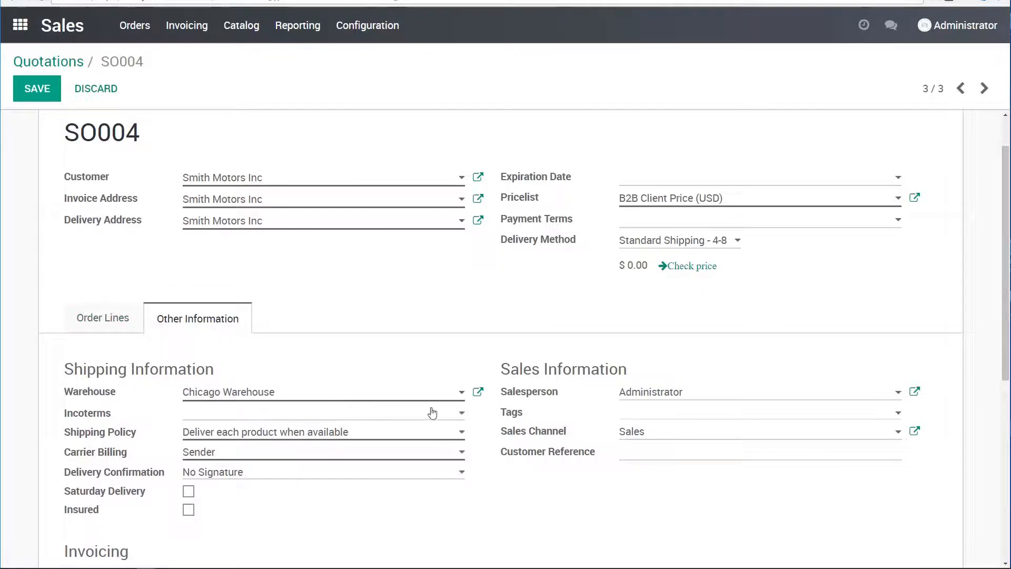
{"action": "scroll", "coordinate": [432, 412], "scroll_direction": "down", "scroll_amount": 1}
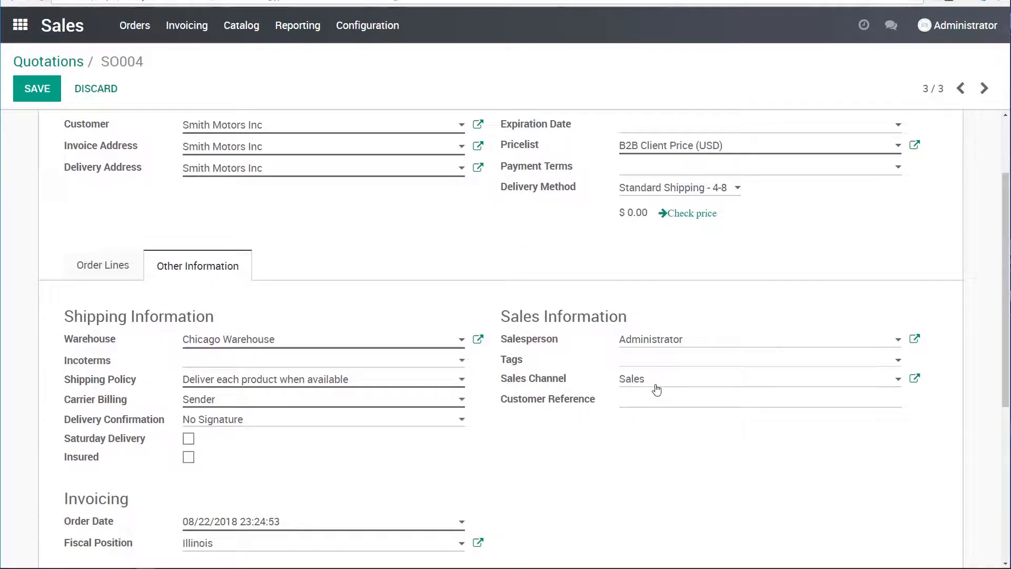
{"action": "type", "text": "12345"}
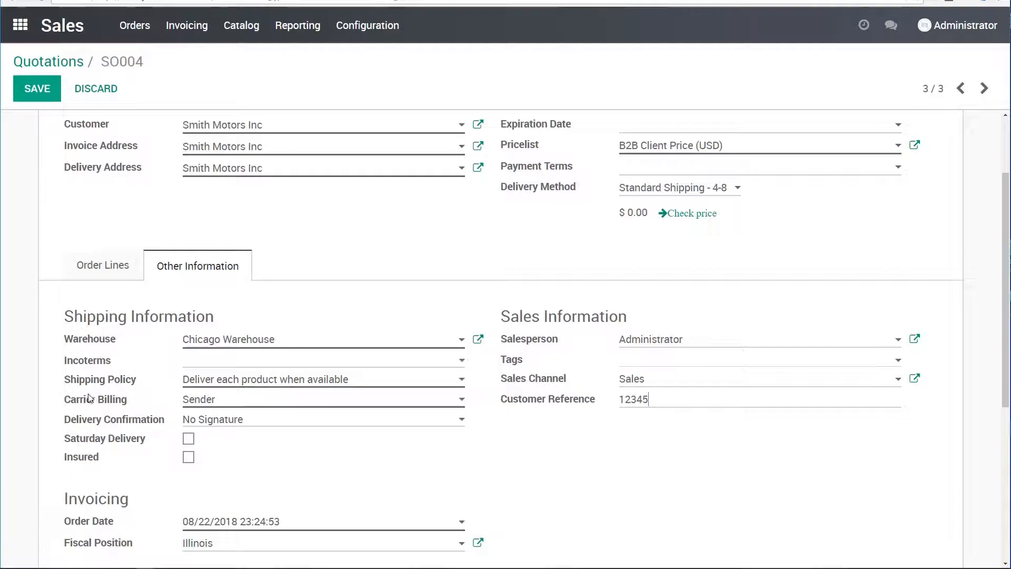
Review the Carrier Billing options and the other shipping and invoicing settings of the quotation.
{"action": "left_click", "coordinate": [219, 403]}
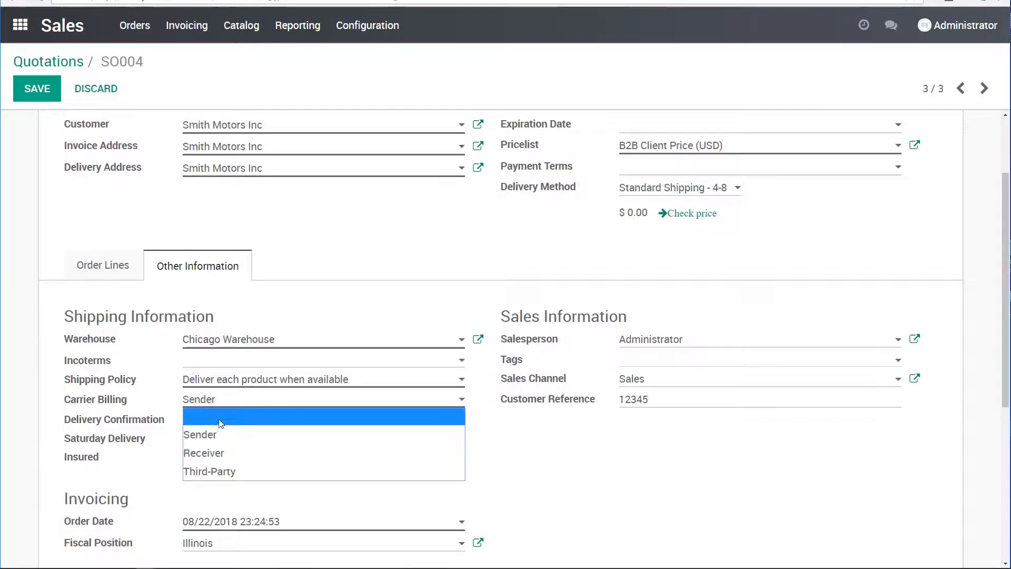
{"action": "left_click", "coordinate": [96, 401]}
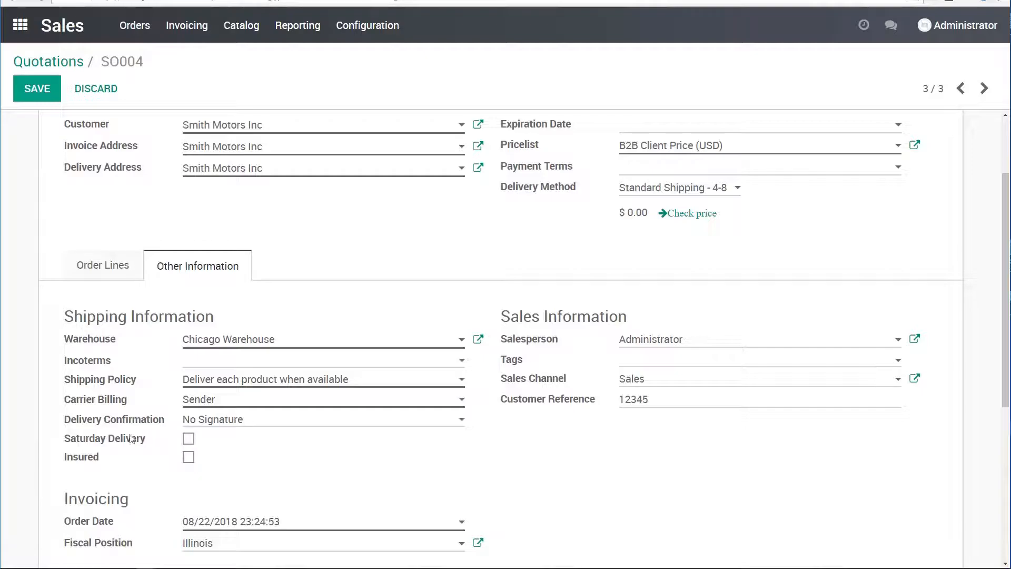
{"action": "scroll", "coordinate": [129, 438], "scroll_direction": "down", "scroll_amount": 2}
{"action": "scroll", "coordinate": [147, 400], "scroll_direction": "up", "scroll_amount": 4}
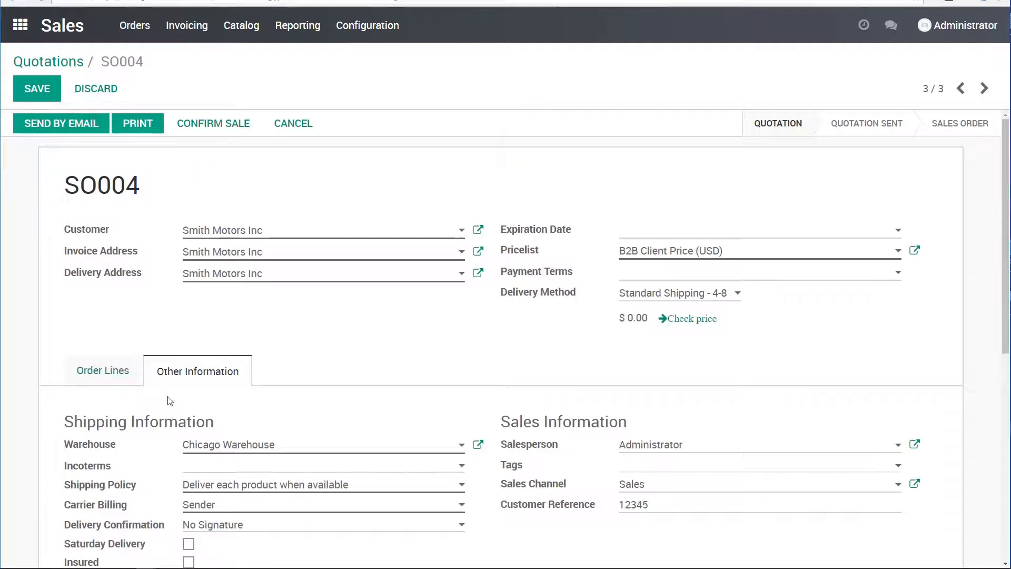
Return to the order lines and clear the quotation's delivery method.
{"action": "left_click", "coordinate": [116, 371]}
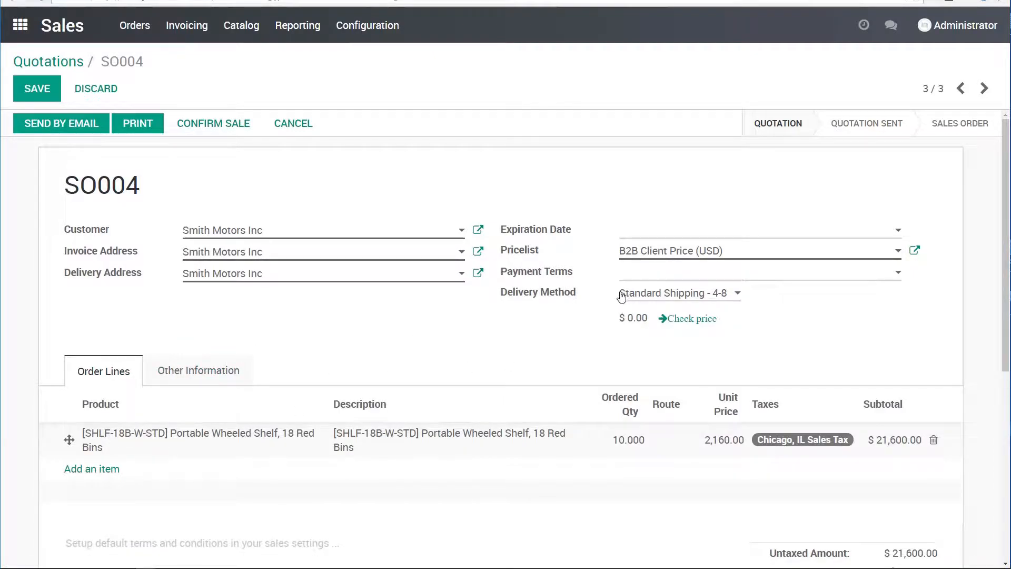
{"action": "left_click_drag", "start_coordinate": [622, 298], "coordinate": [853, 293]}
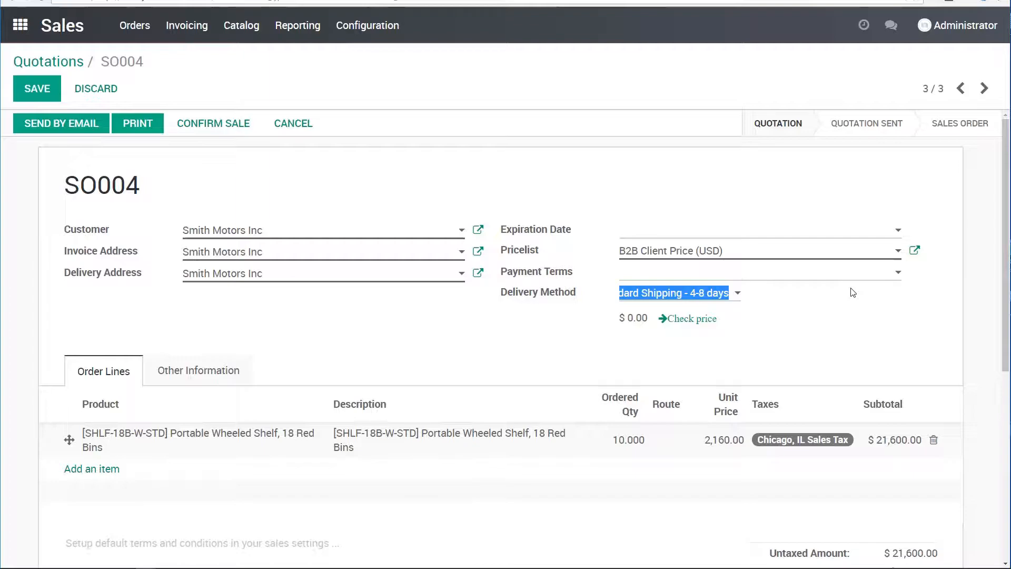
{"action": "key", "text": "BackSpace"}
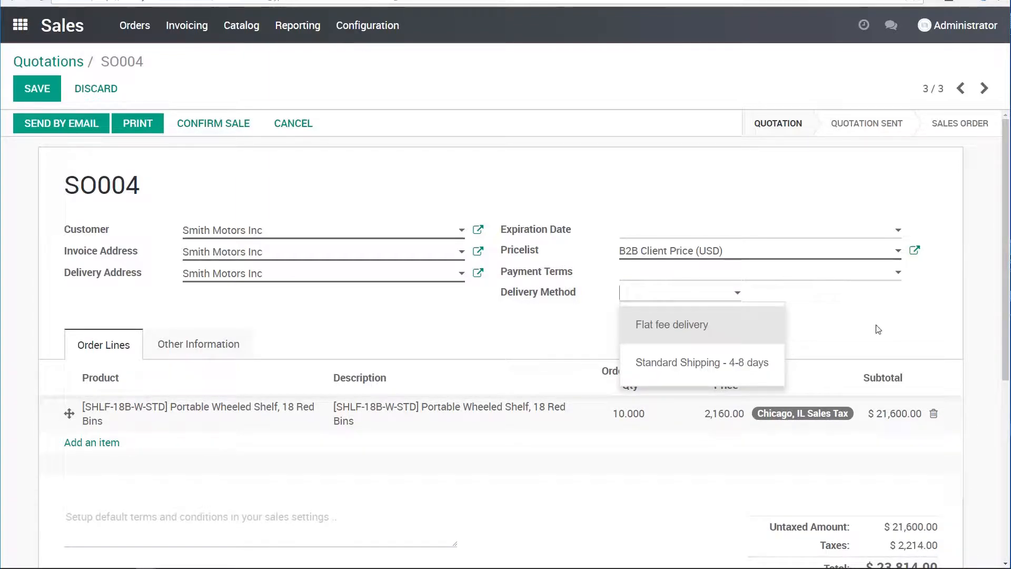
{"action": "left_click", "coordinate": [880, 327]}
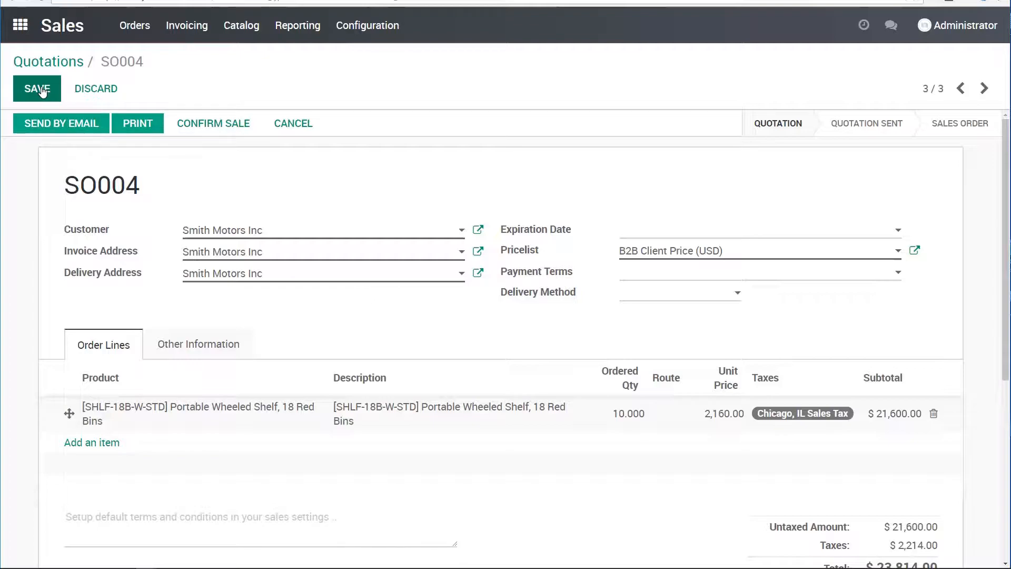
Set the quotation's expiration date to 08/30/2018 and confirm the sale.
{"action": "left_click", "coordinate": [655, 233]}
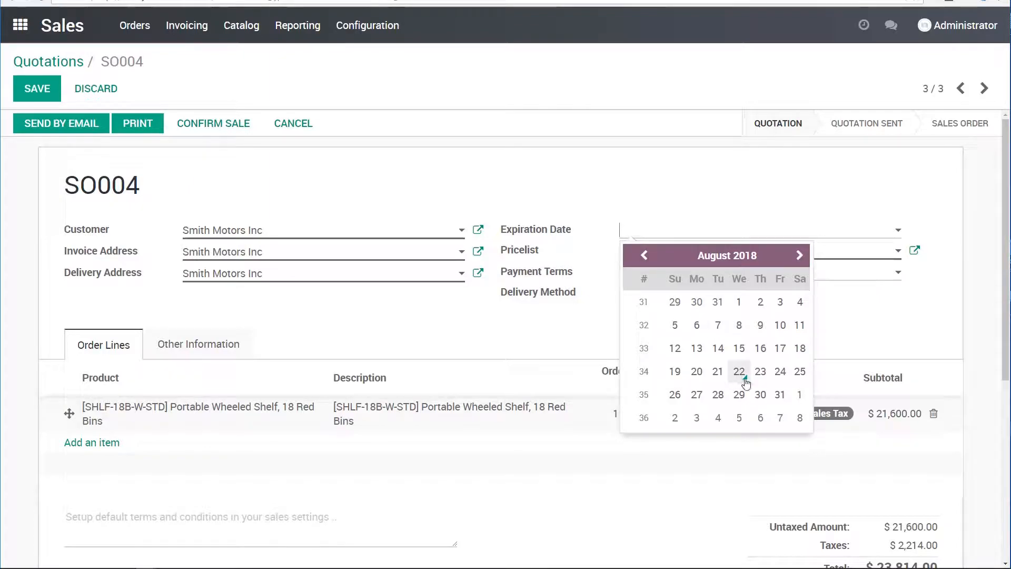
{"action": "left_click", "coordinate": [765, 400]}
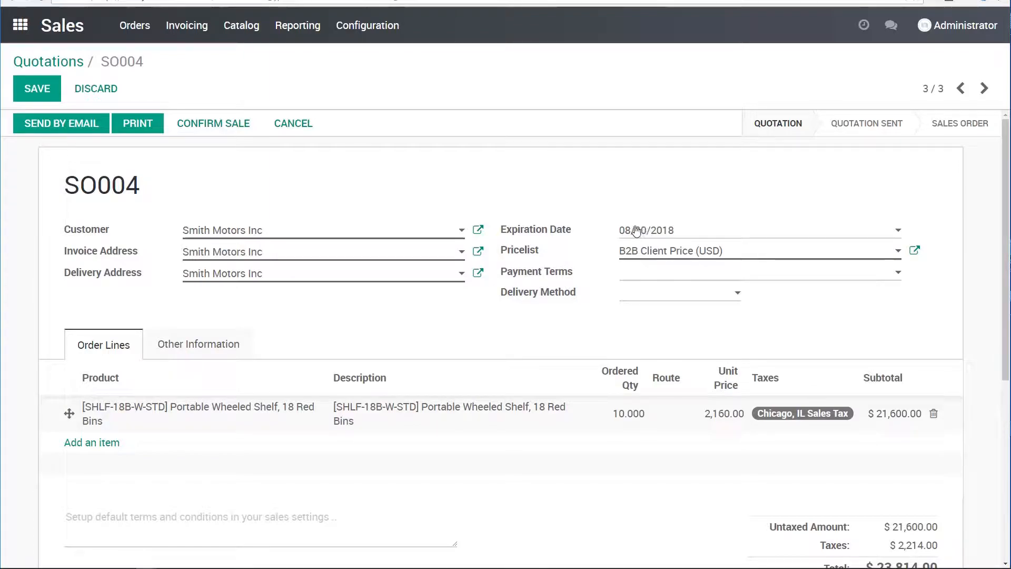
{"action": "left_click", "coordinate": [226, 129]}
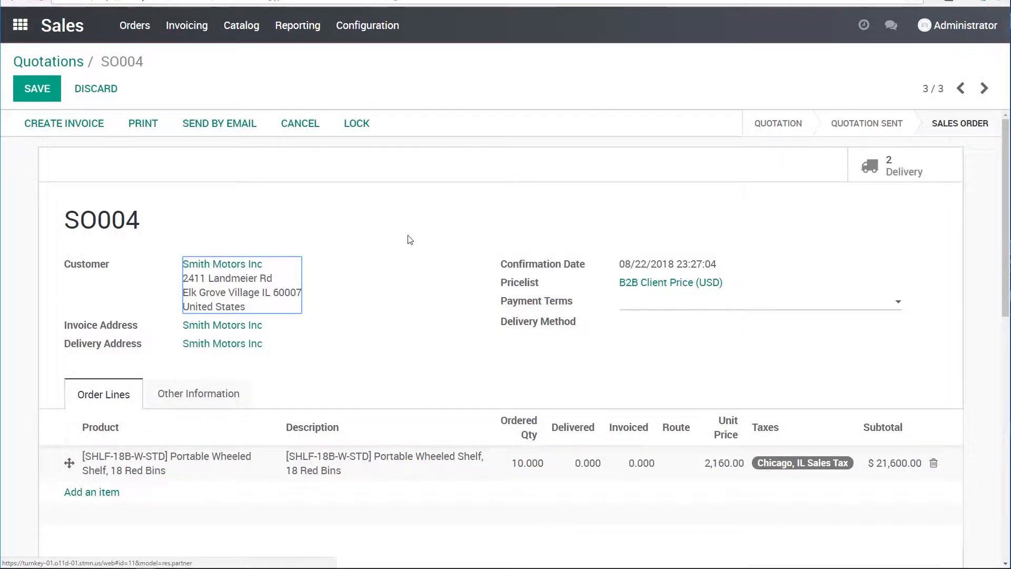
Review the confirmed sales order and open the product record of its Portable Wheeled Shelf, 18 Red Bins line.
{"action": "scroll", "coordinate": [416, 240], "scroll_direction": "down", "scroll_amount": 2}
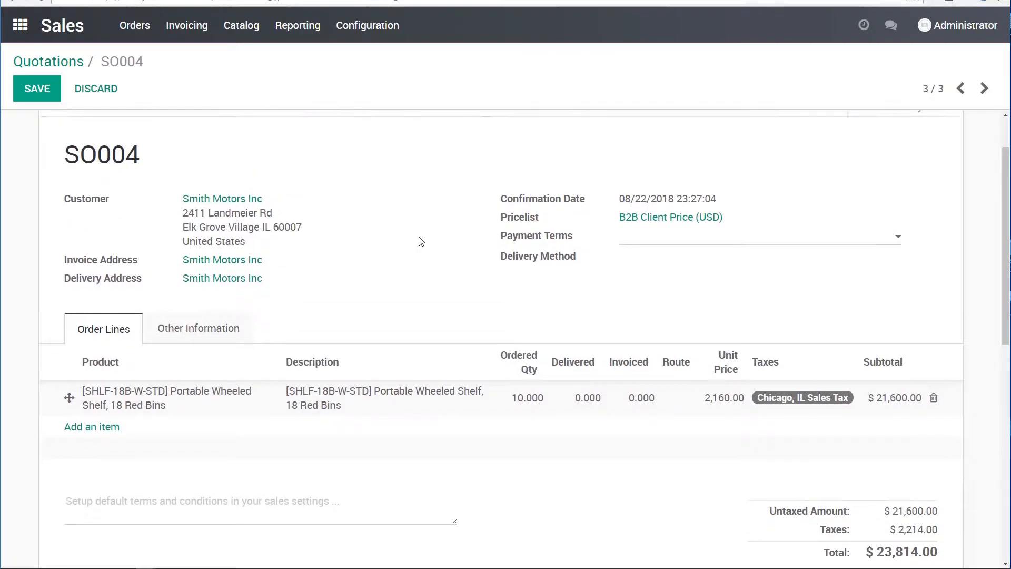
{"action": "scroll", "coordinate": [419, 241], "scroll_direction": "up", "scroll_amount": 2}
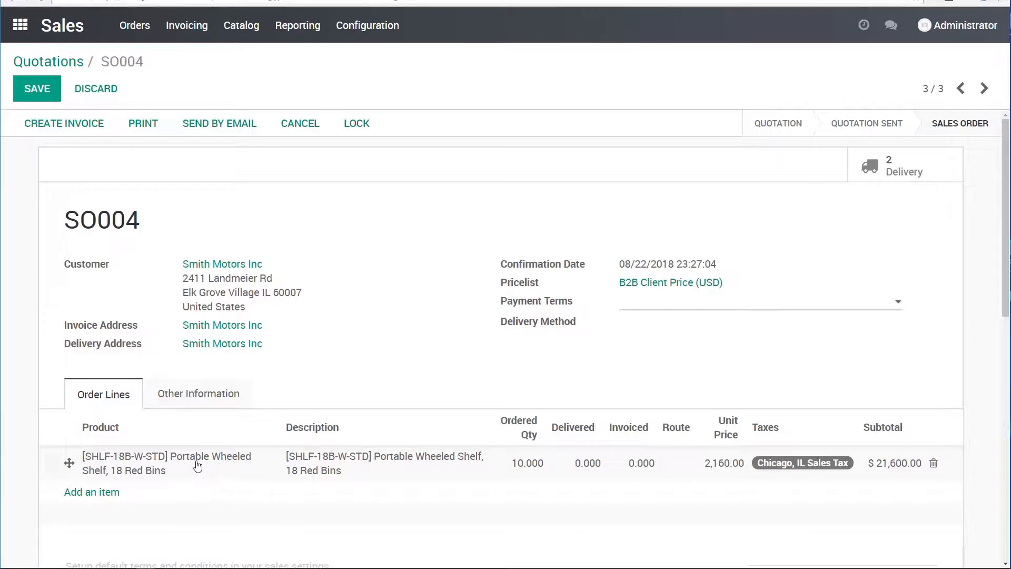
{"action": "left_click", "coordinate": [147, 464]}
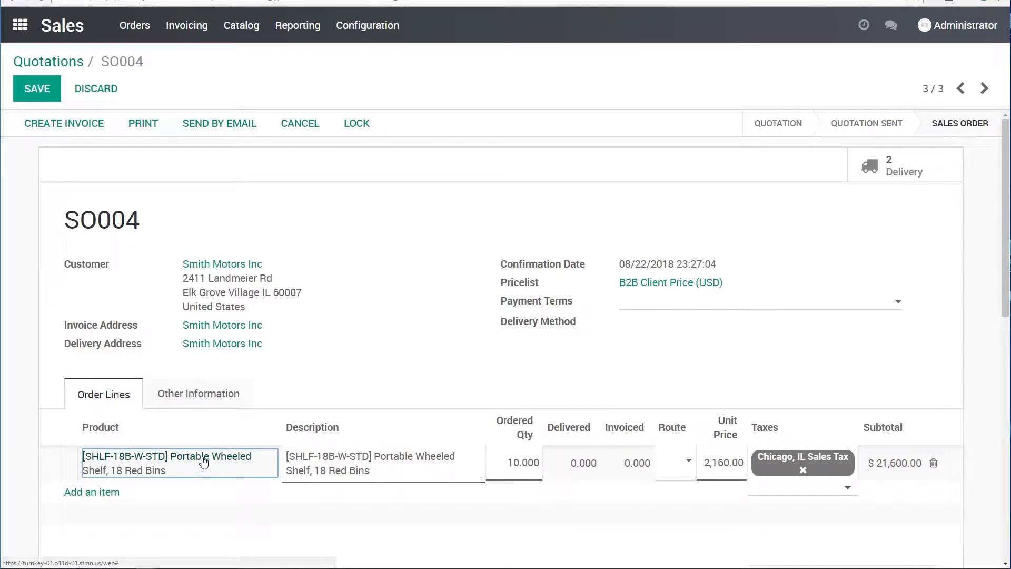
{"action": "left_click", "coordinate": [204, 461]}
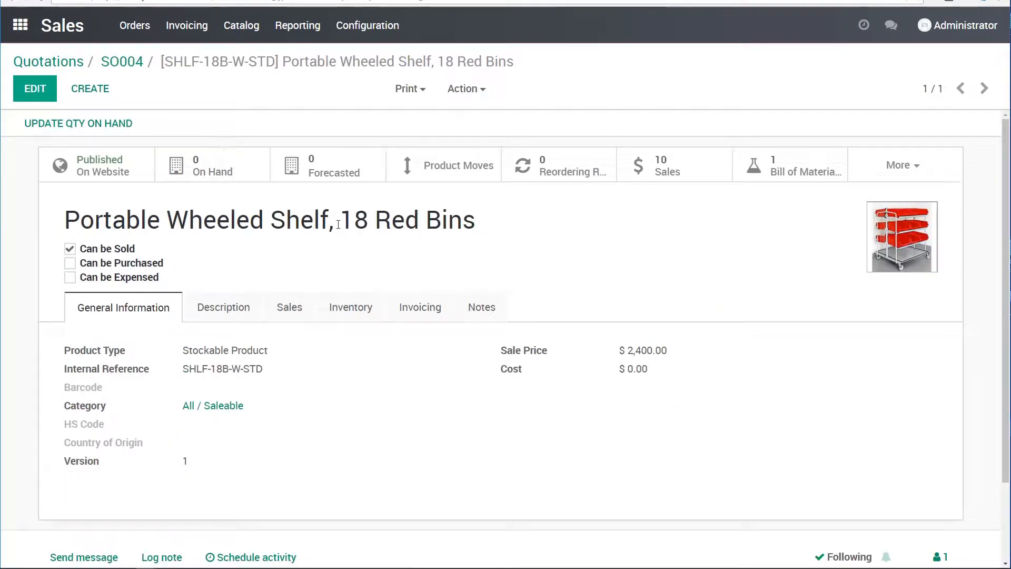
Open the wheeled shelf's bill of materials and examine its BoM type and component list.
{"action": "left_click", "coordinate": [800, 172]}
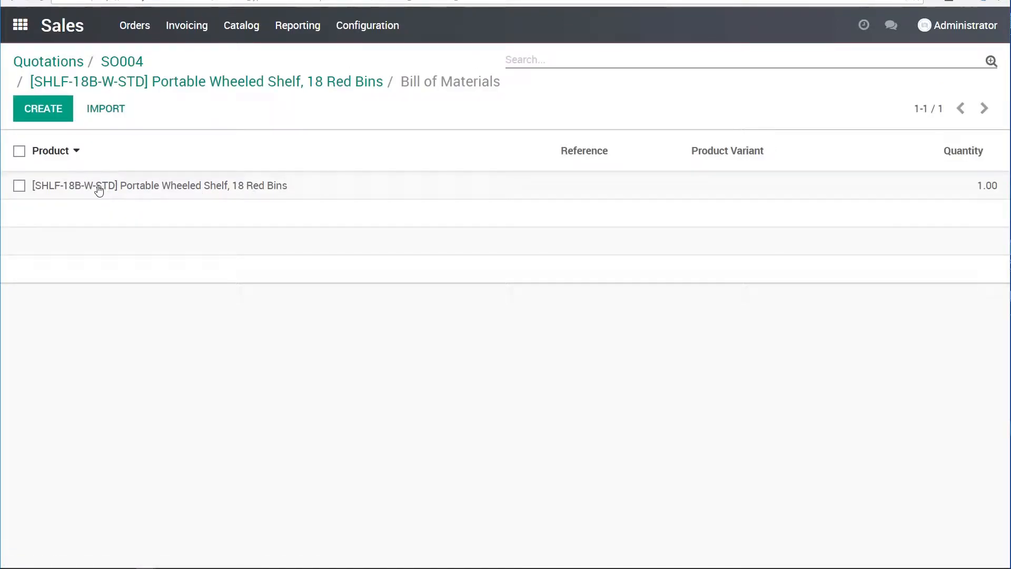
{"action": "left_click", "coordinate": [267, 188]}
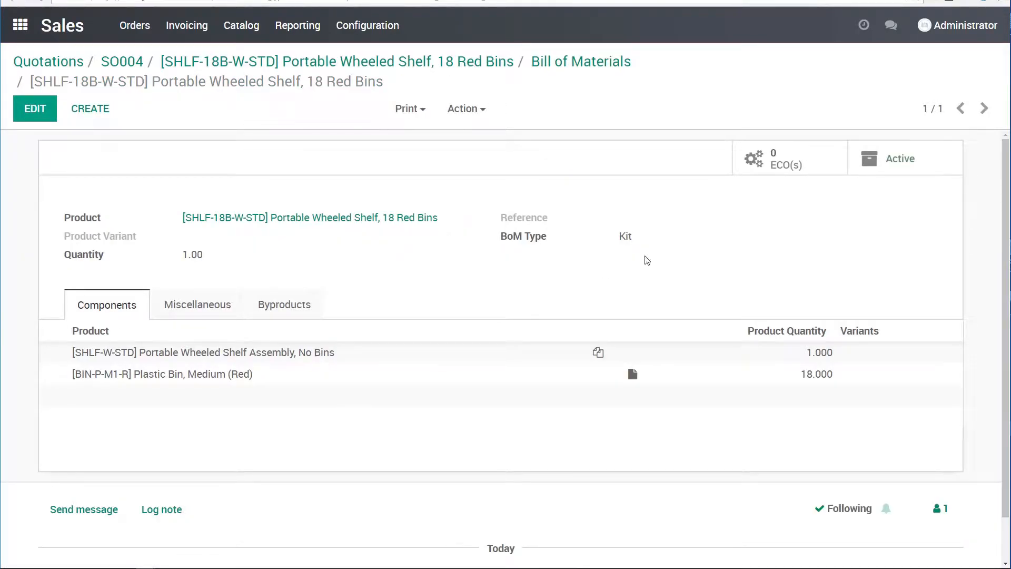
{"action": "left_click_drag", "start_coordinate": [632, 236], "coordinate": [617, 236]}
{"action": "left_click", "coordinate": [637, 239]}
{"action": "double_click", "coordinate": [620, 237]}
{"action": "left_click", "coordinate": [638, 241]}
Return to sales order SO004 and open its WH/PICK/00003 stock operation to examine the demanded and reserved quantities.
{"action": "left_click", "coordinate": [132, 66]}
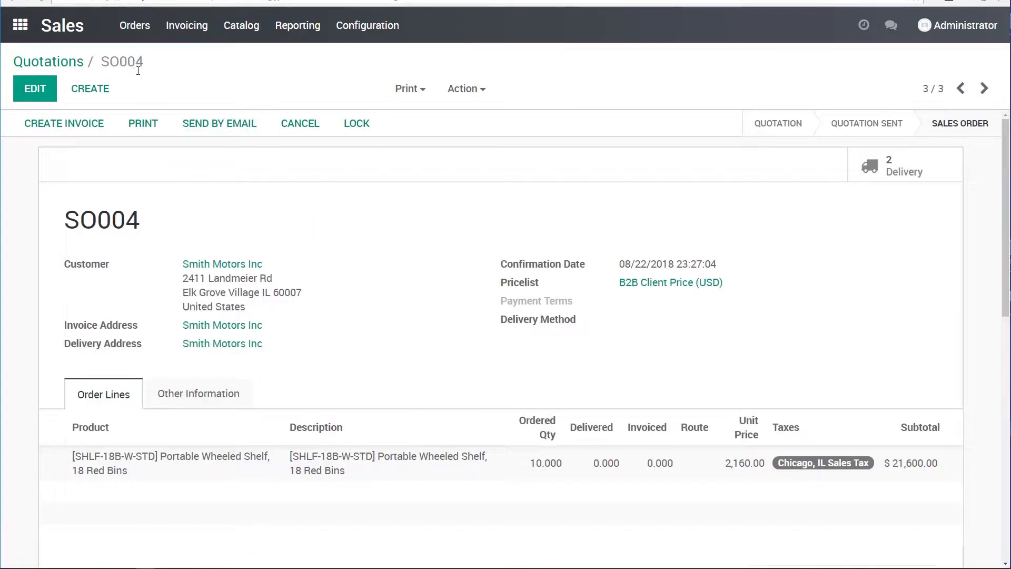
{"action": "left_click", "coordinate": [907, 167]}
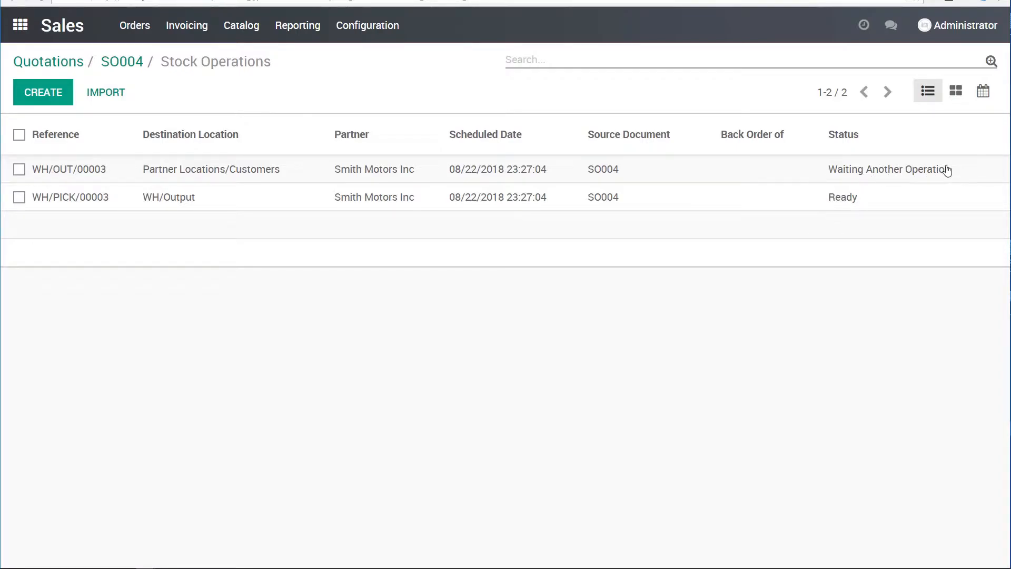
{"action": "left_click", "coordinate": [857, 199]}
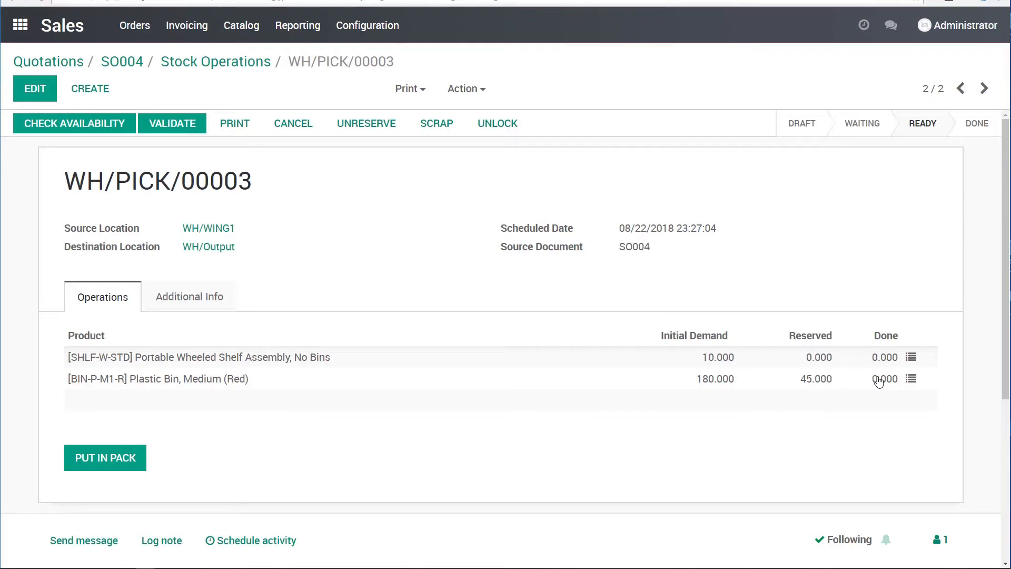
Leave the pick operation for the quotations list and bring up the overview of all apps.
{"action": "left_click", "coordinate": [72, 65]}
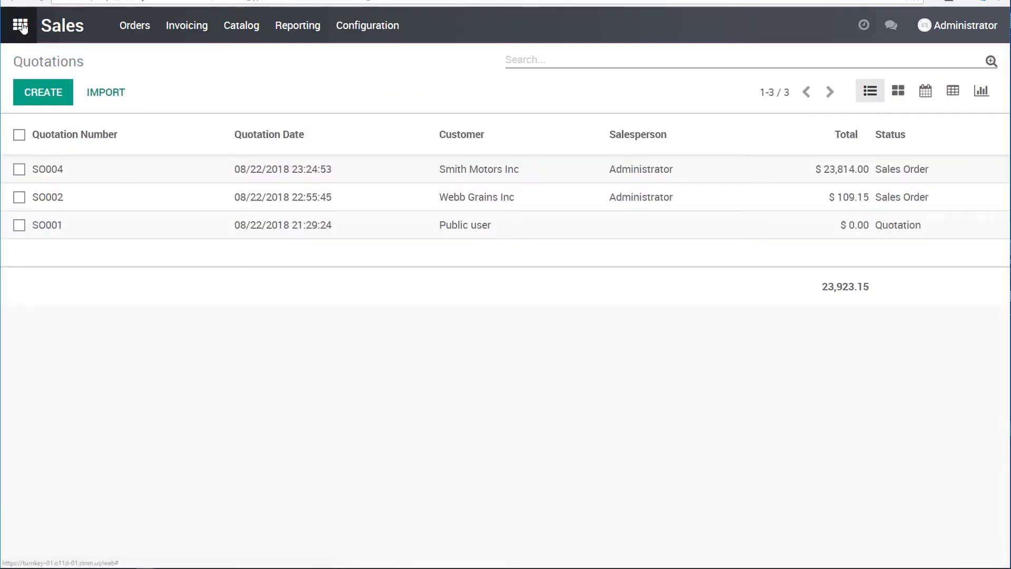
{"action": "left_click", "coordinate": [22, 27]}
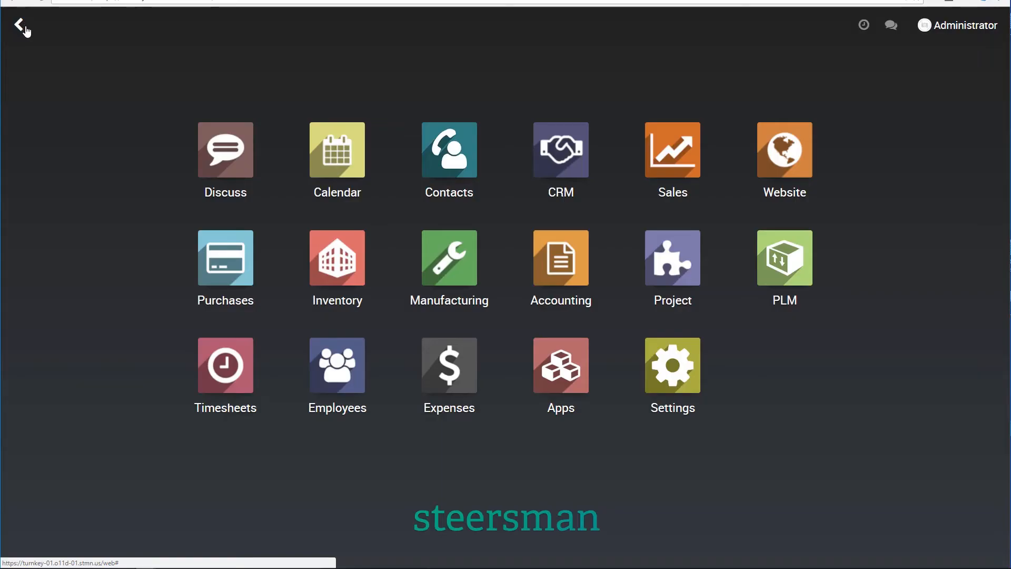